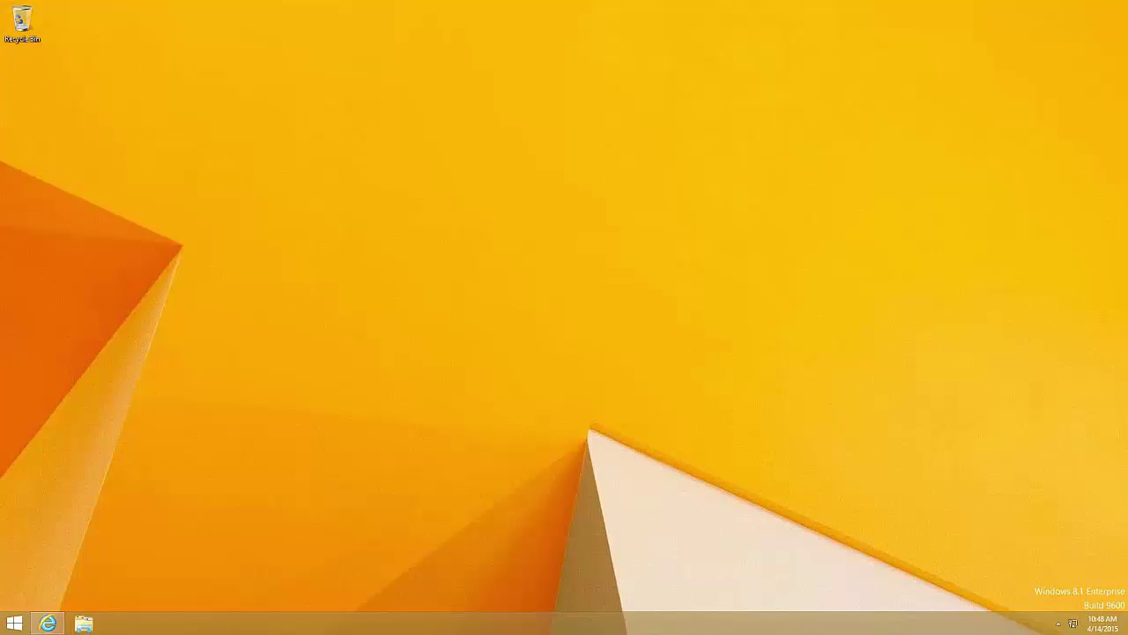
Open Windows PowerShell as administrator from the Win+X menu, approving the UAC prompt
key(super+x)
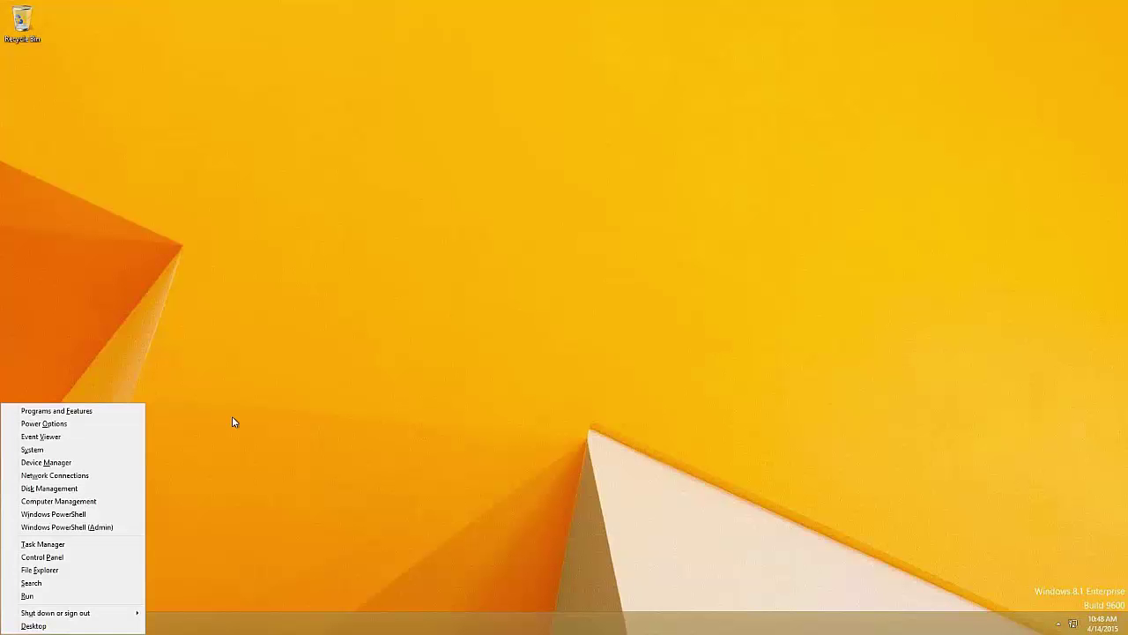
click(114, 526)
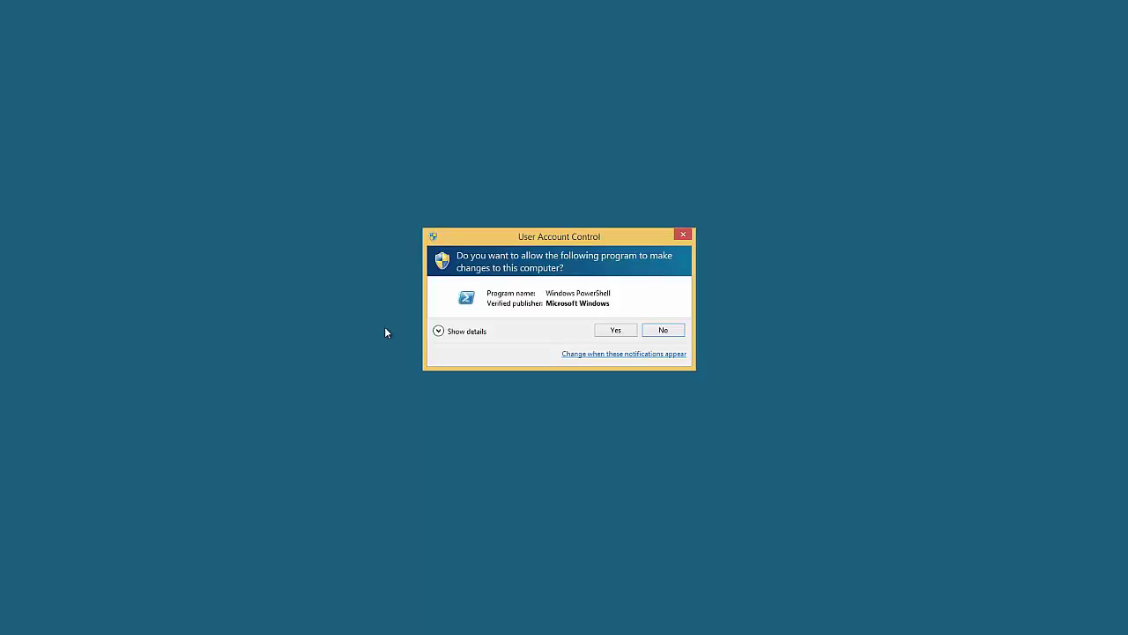
key(alt+y)
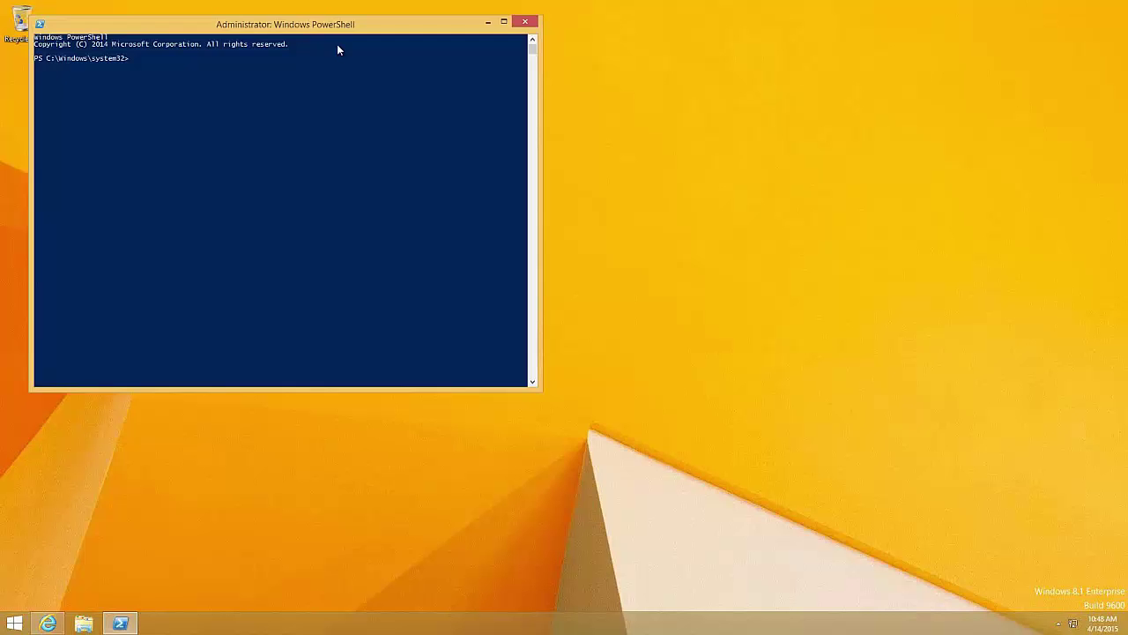
drag(272, 27, 395, 85)
Ping app1 for three replies with no loss, then type a putty command for 172.16.1.254
text(ing app1)
key(Return)
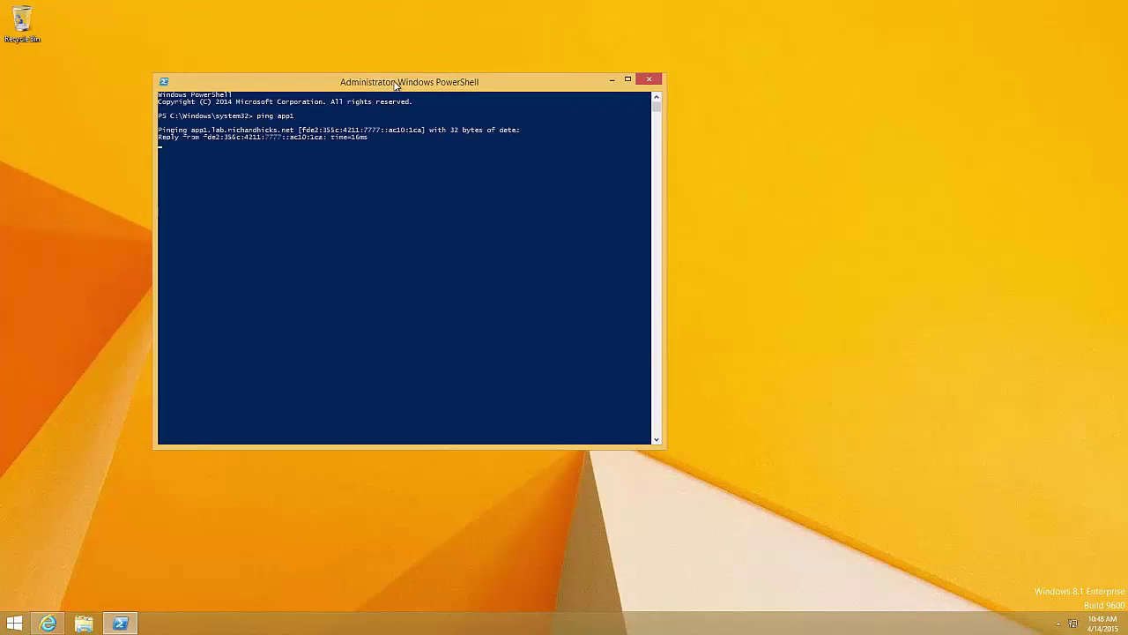
key(ctrl+c)
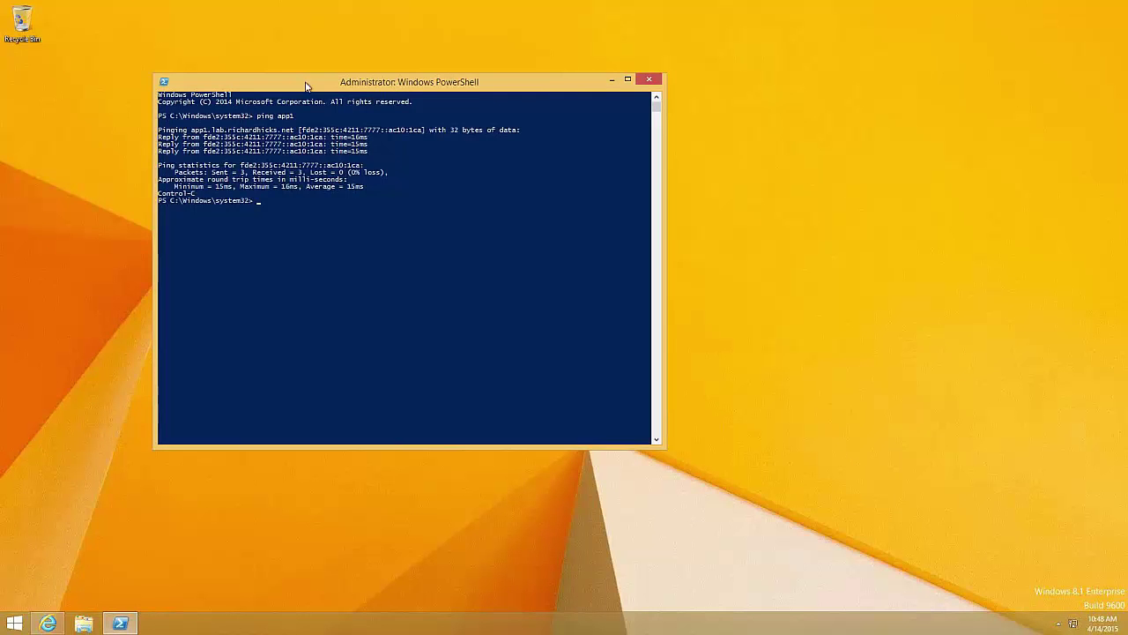
drag(306, 85, 399, 103)
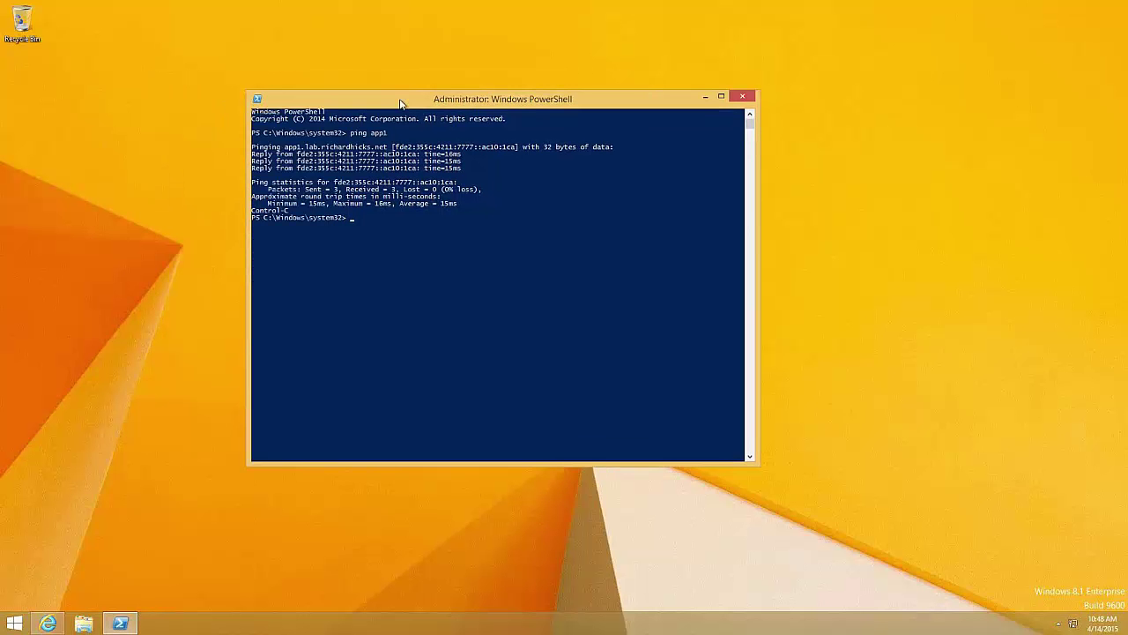
drag(399, 104, 418, 104)
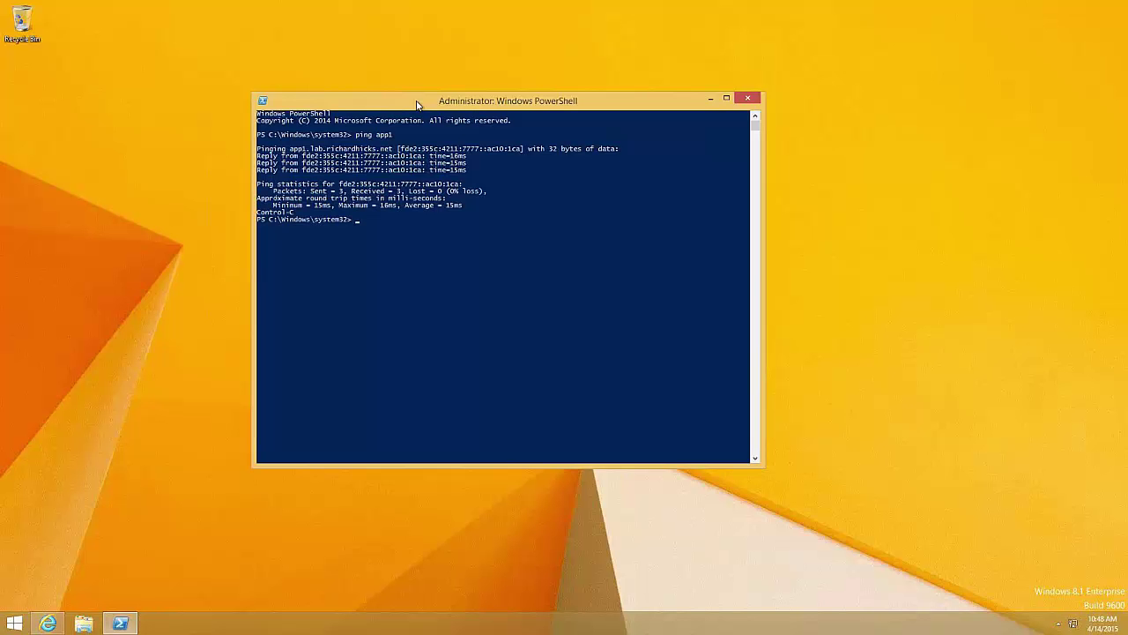
text(utty)
text( 172.)
text(16)
text(.1)
text(.1.254)
Launch PuTTY to 172.16.1.254, dismiss the 'Connection timed out' error, and bring PowerShell forward
key(Return)
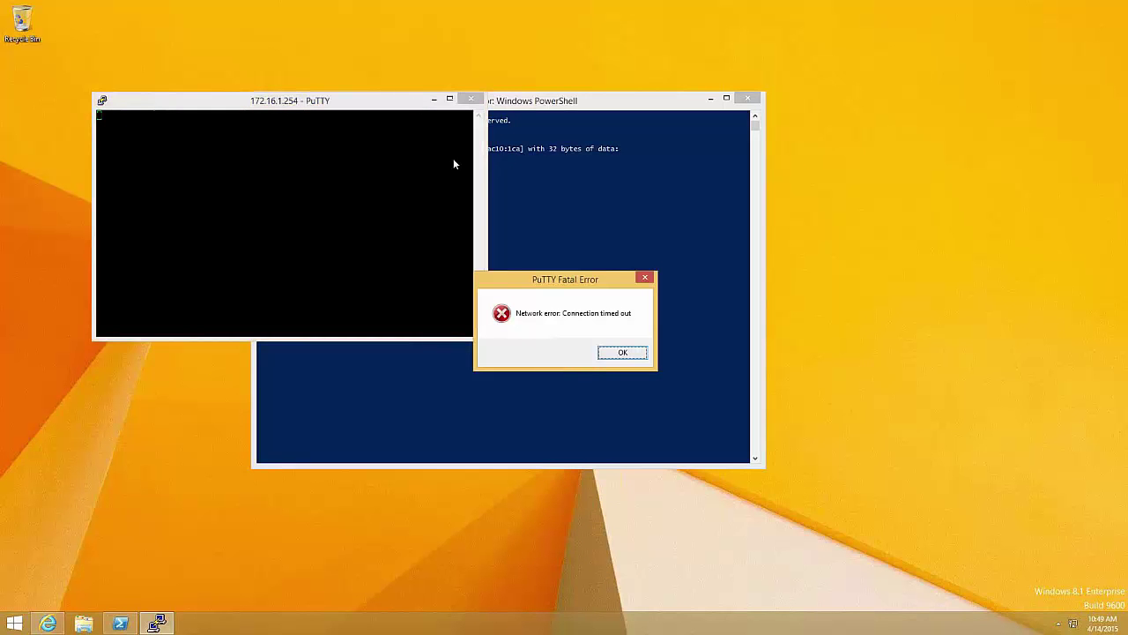
click(622, 352)
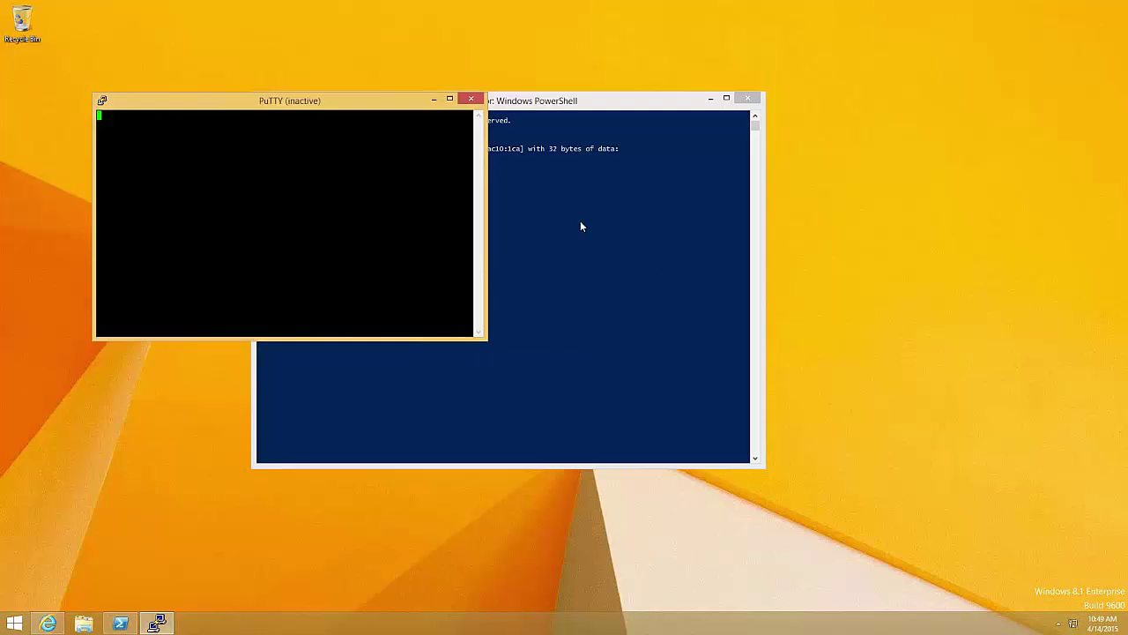
click(580, 226)
drag(564, 101, 623, 137)
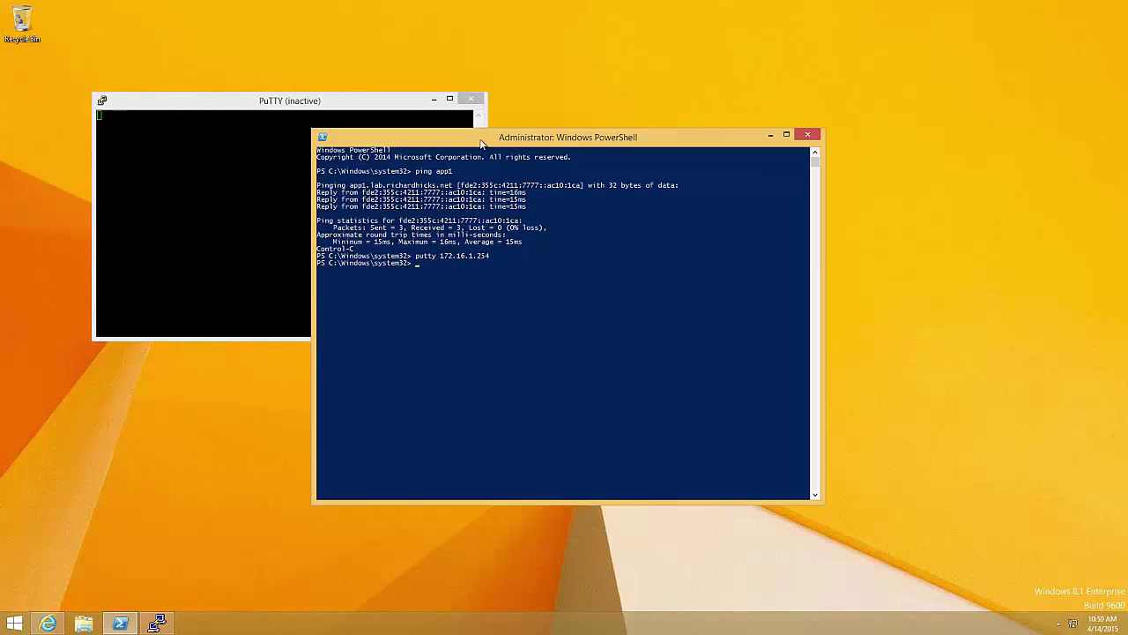
Reposition the PowerShell console with the app1 ping results in front of PuTTY
drag(485, 152, 484, 152)
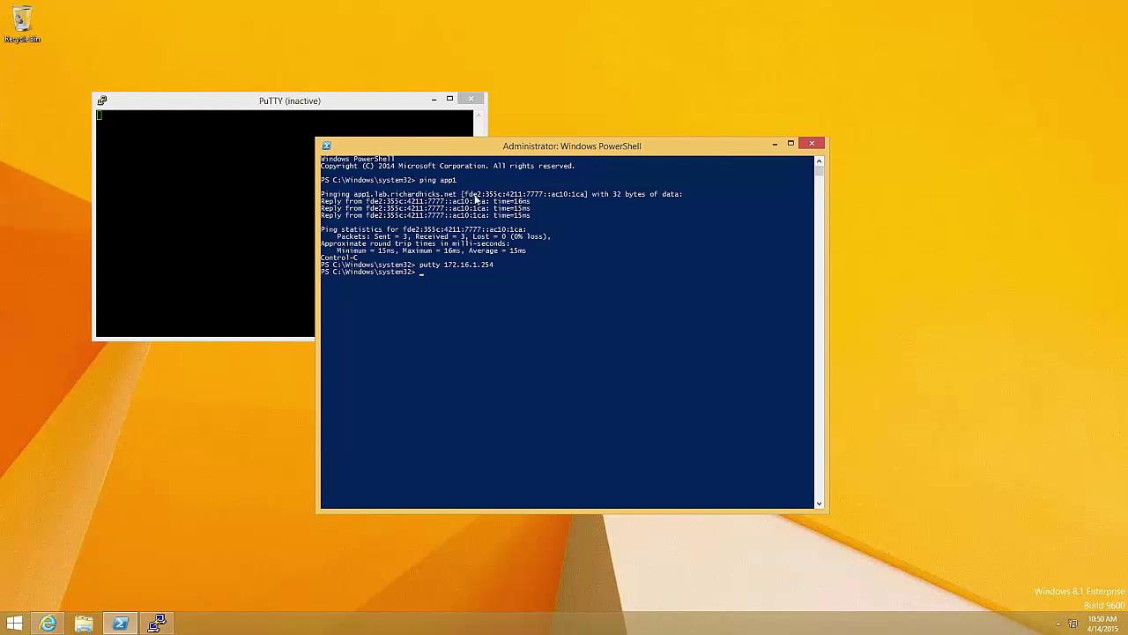
Copy app1's IPv6 address into a new Notepad document and remove the trailing bracket
click(465, 194)
drag(492, 200, 588, 199)
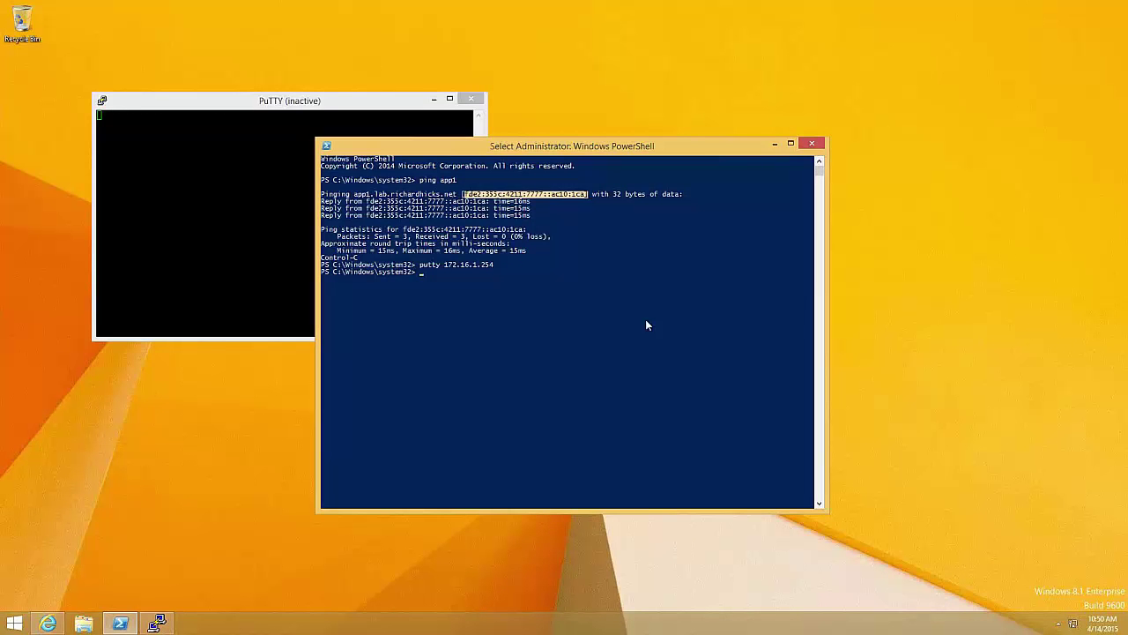
key(Return)
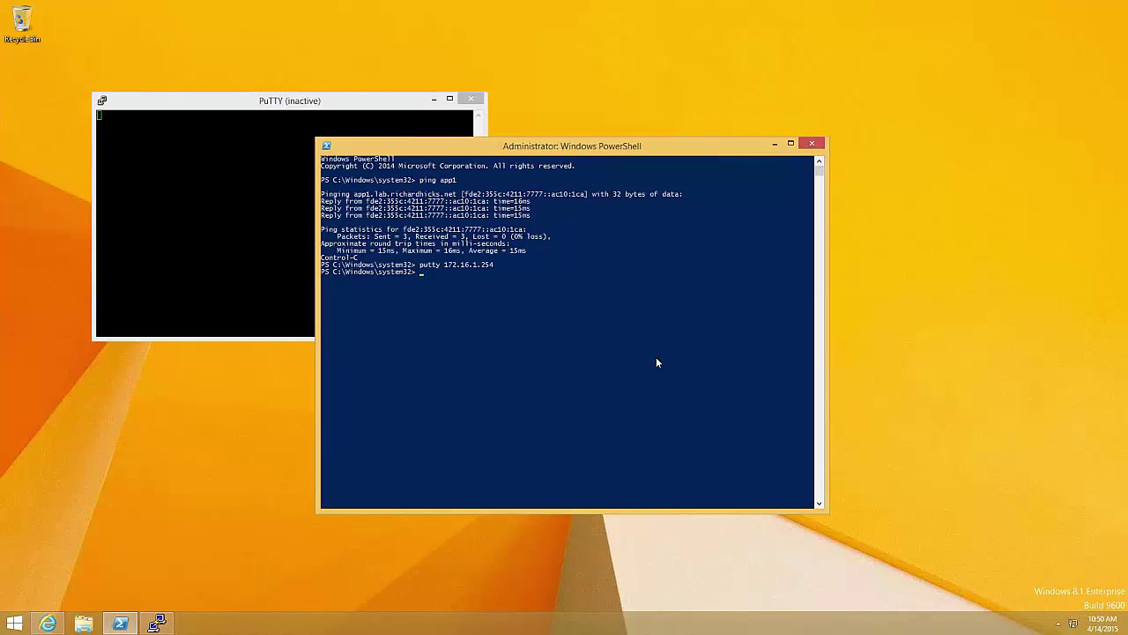
key(super+r)
key(ctrl+v)
key(BackSpace)
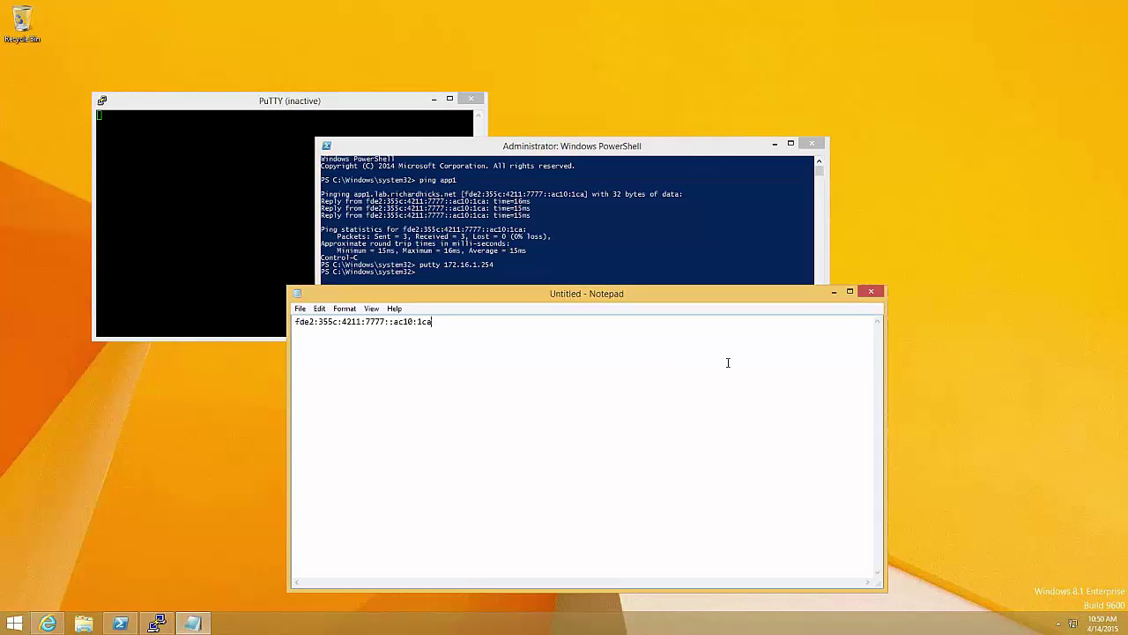
Select the fde2:355c:4211:7777:: prefix, then the ac10:1ca suffix of the address
drag(395, 324, 295, 323)
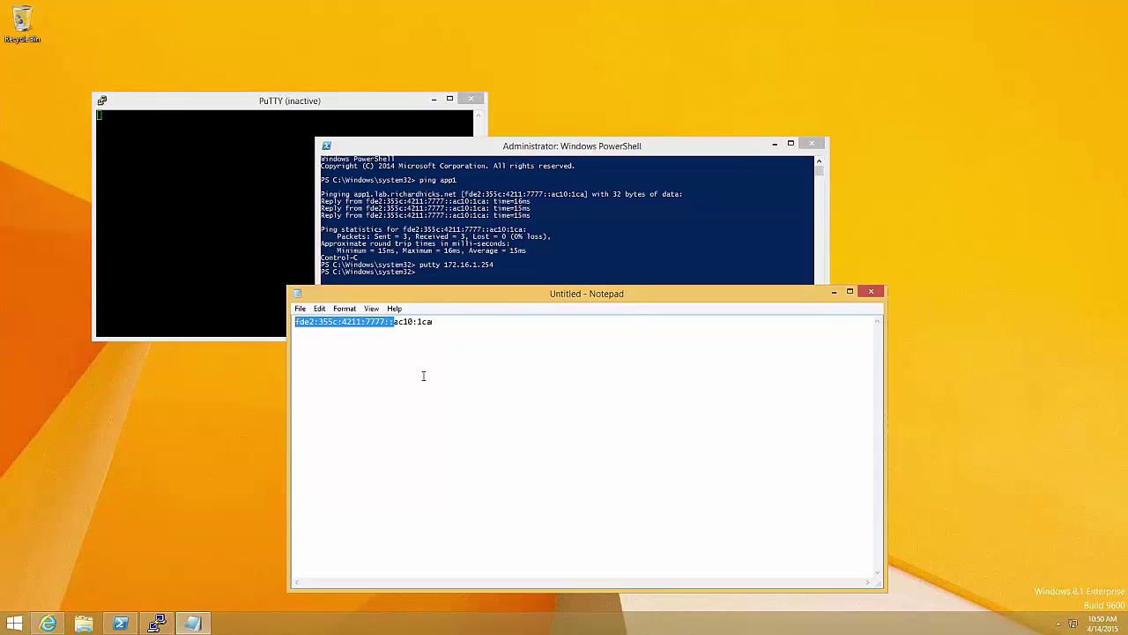
click(423, 375)
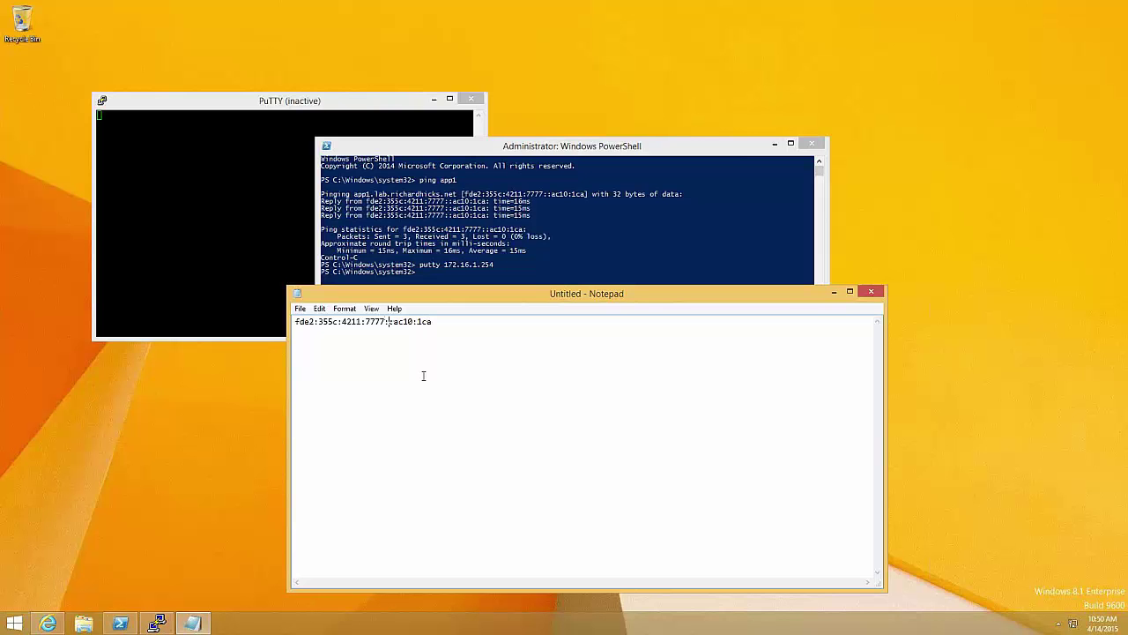
key(shift+End)
click(418, 335)
Launch Calculator with calc and switch it to Programmer mode
click(136, 407)
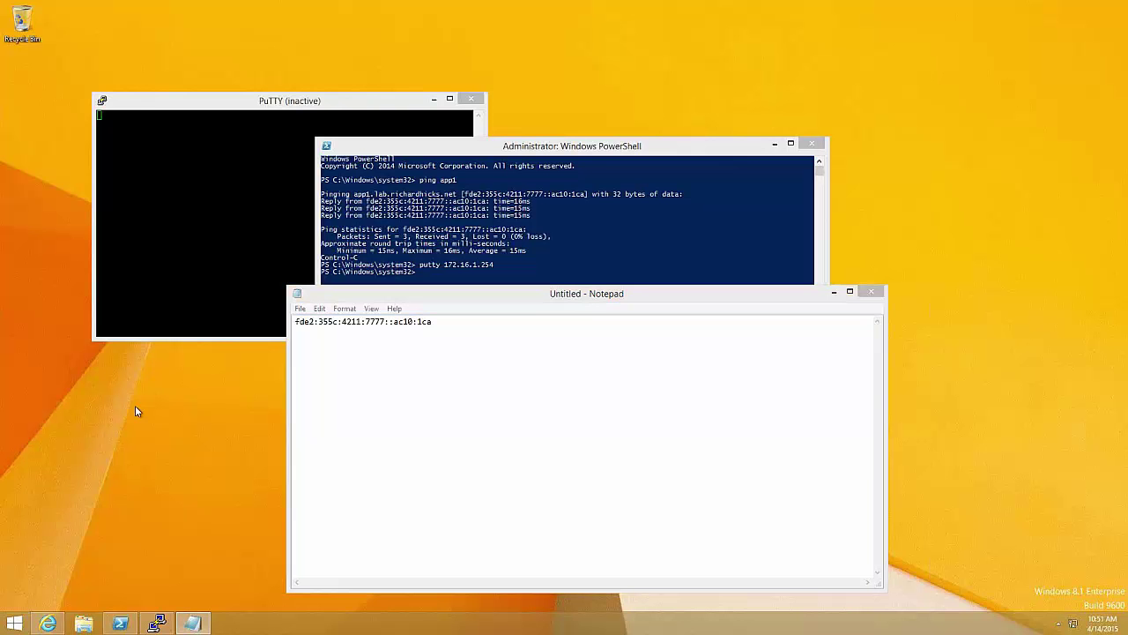
key(super+r)
text(calc)
key(Return)
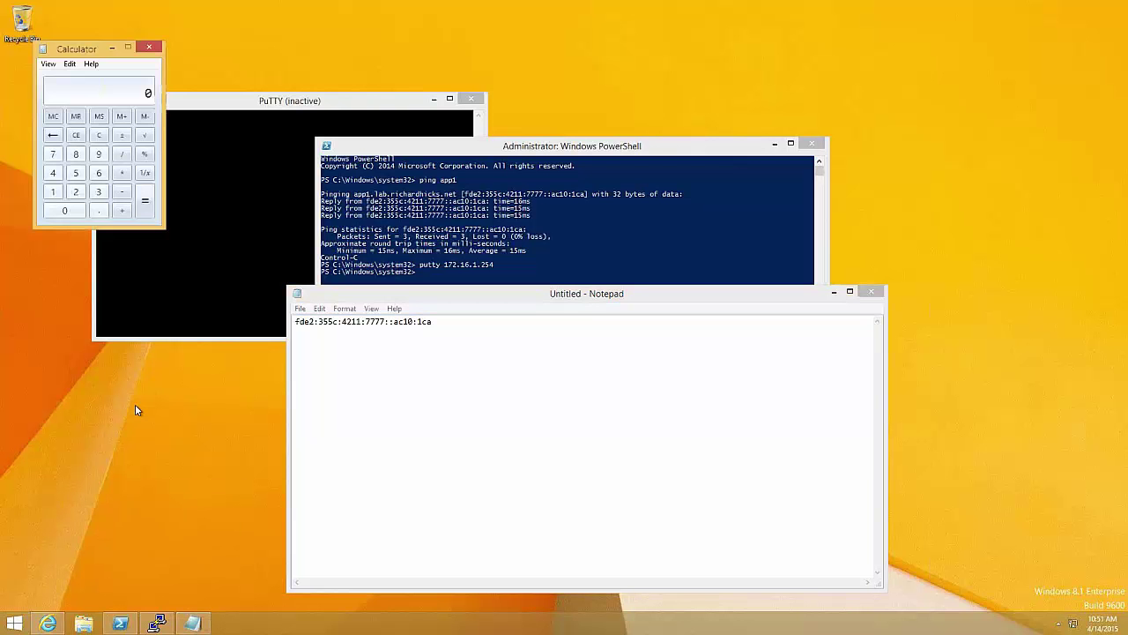
click(50, 64)
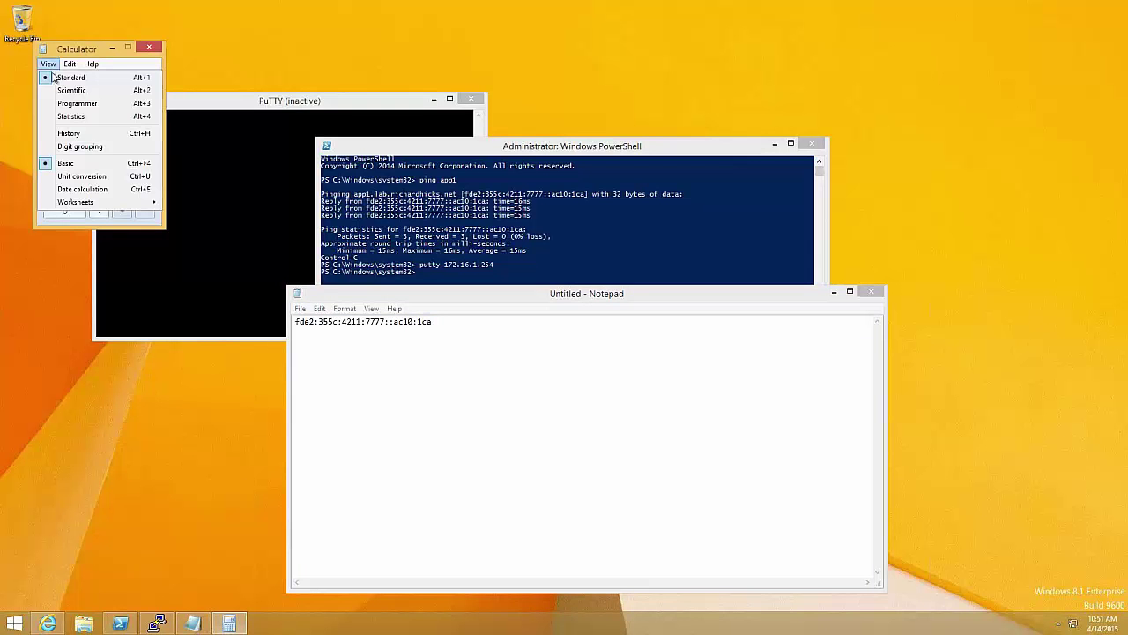
click(78, 103)
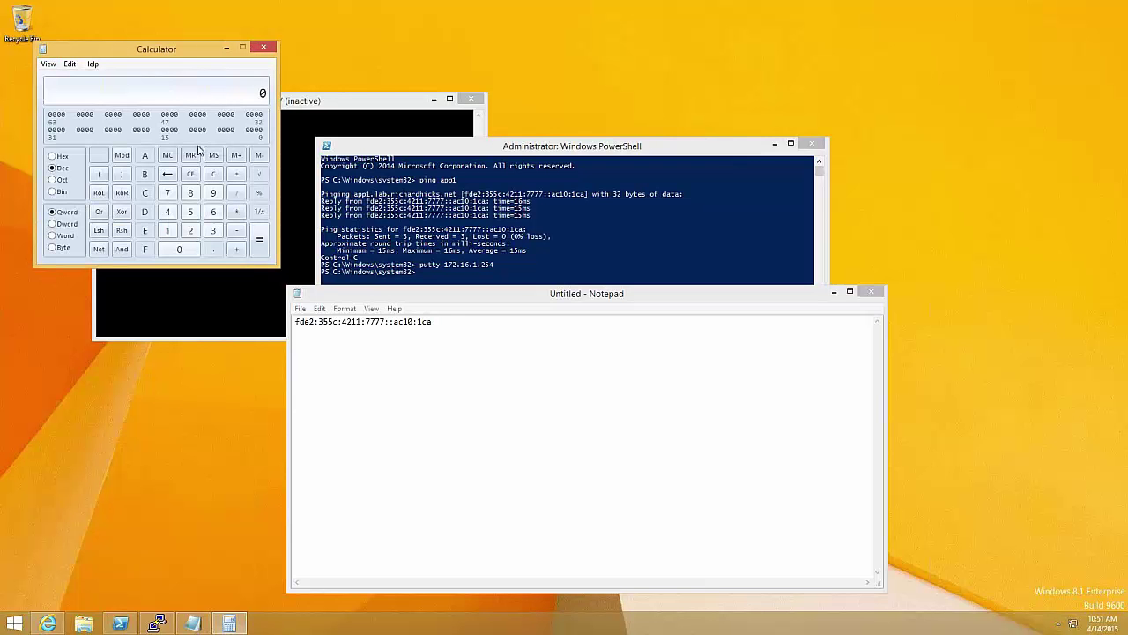
Convert hex CA to decimal 202 and decimal 254 to hex FE
click(58, 156)
text(c)
text(a)
click(58, 168)
key(Escape)
text(2054)
key(BackSpace)
key(BackSpace)
Edit the Notepad address to end in ac10:1f3 and select the whole address
key(BackSpace)
text(54)
click(53, 156)
click(465, 346)
key(BackSpace)
key(BackSpace)
key(BackSpace)
text(1f3)
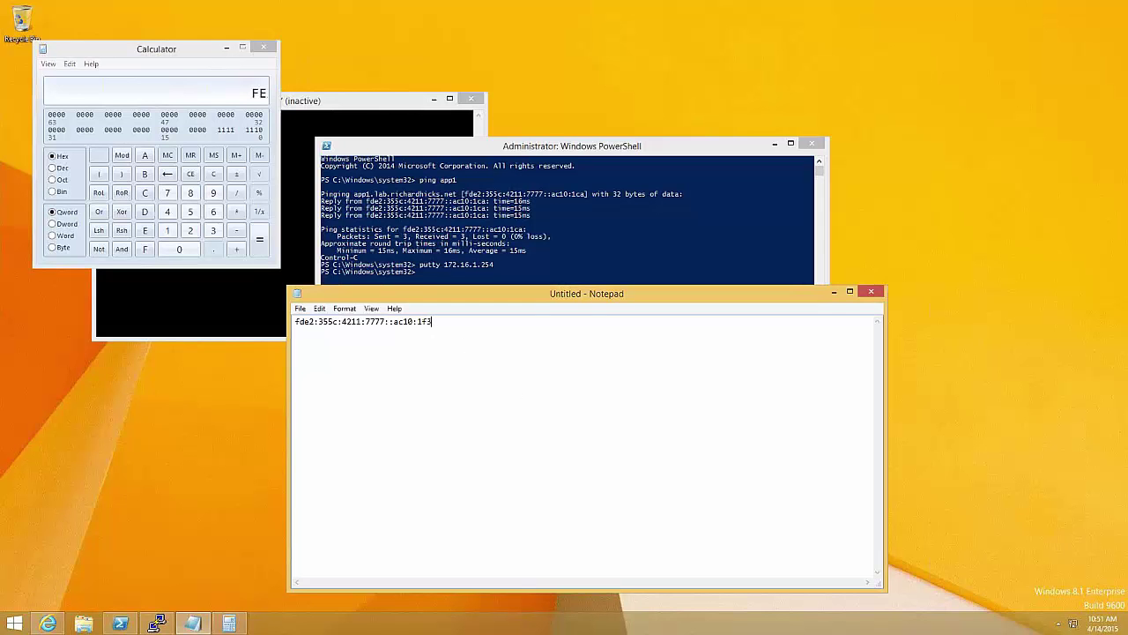
click(420, 321)
text(0)
key(End)
click(418, 321)
key(Delete)
key(ctrl+a)
key(super+c)
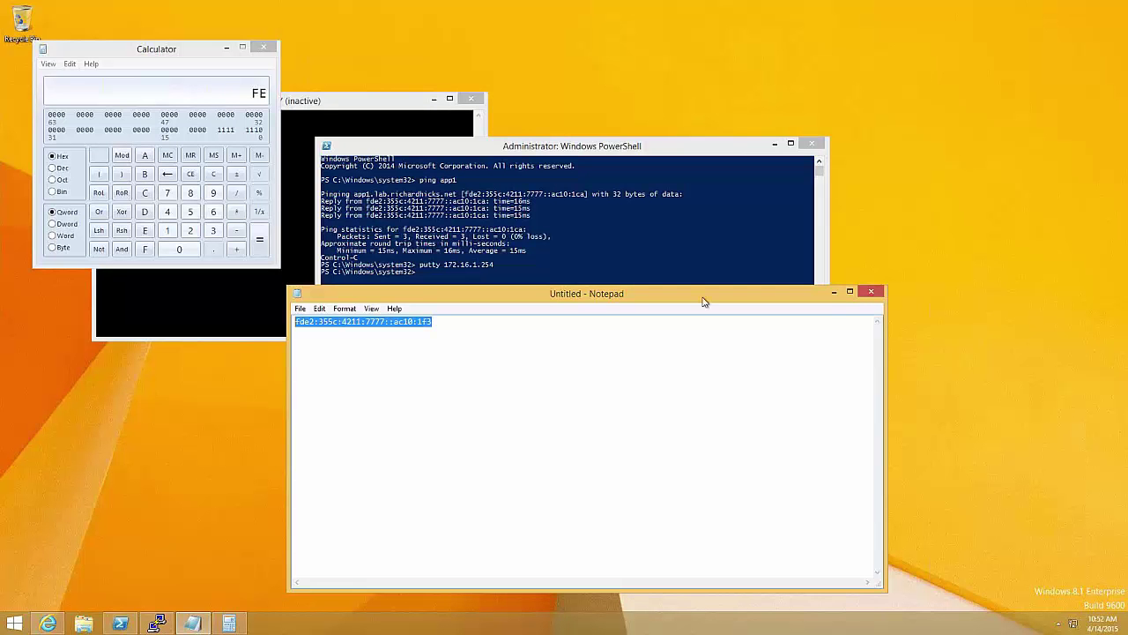
Ping the pasted address, then complete it in Notepad as ac10:1fe and copy it
click(700, 262)
text(ping)
right_click(697, 335)
key(Return)
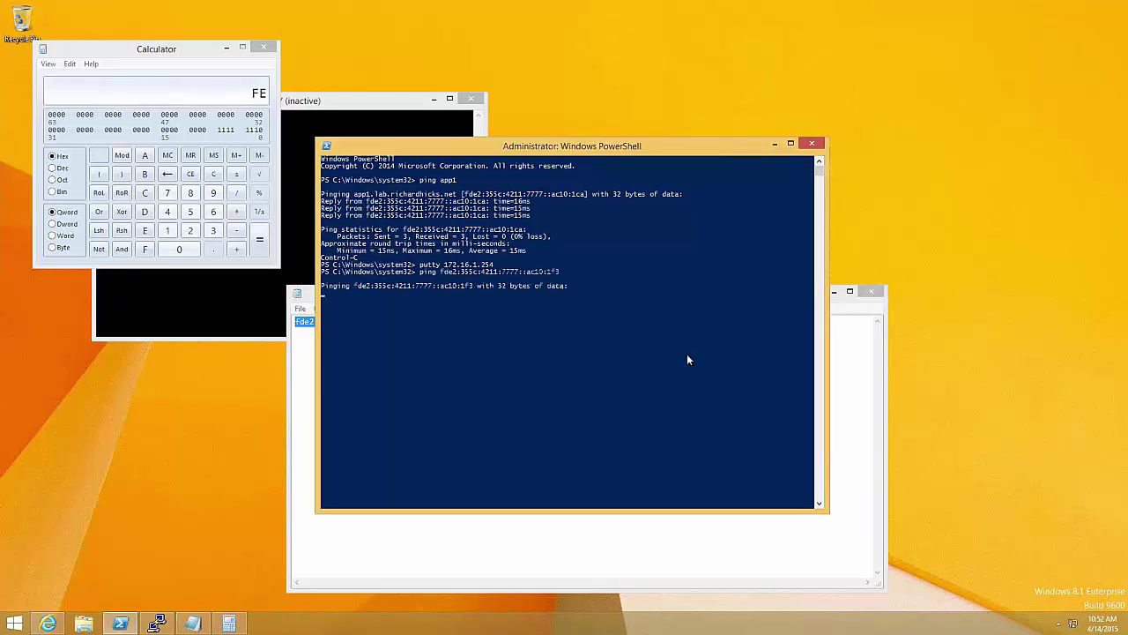
click(600, 523)
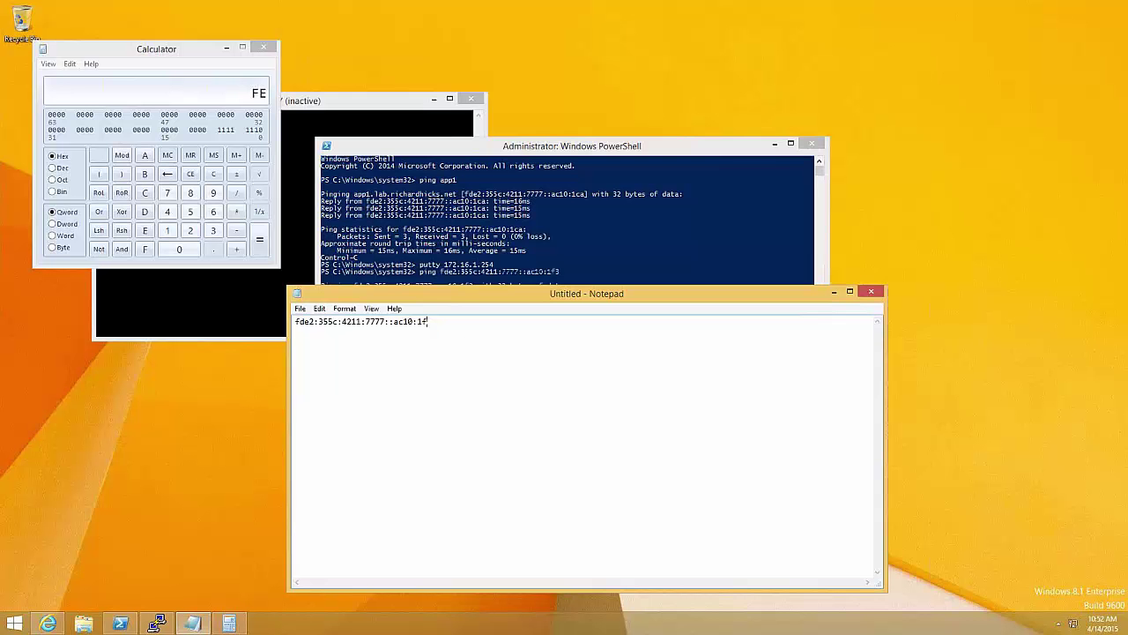
text(e)
key(ctrl+a)
key(super+c)
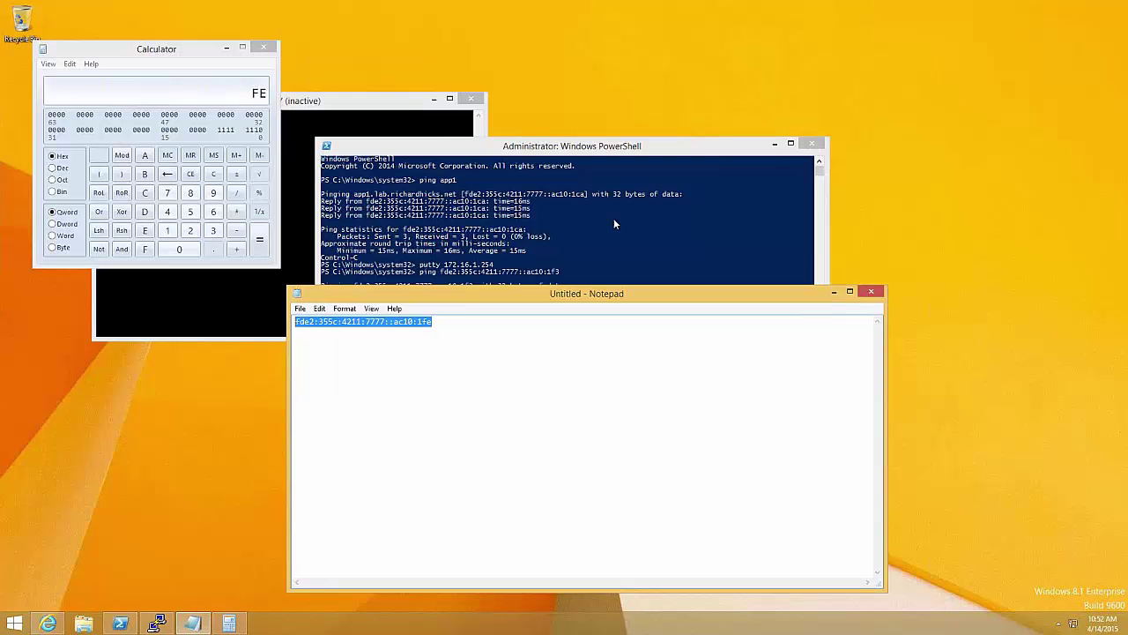
Clear the console, ping fde2:355c:4211:7777::ac10:1fe for three replies, and type putty with that address
click(613, 218)
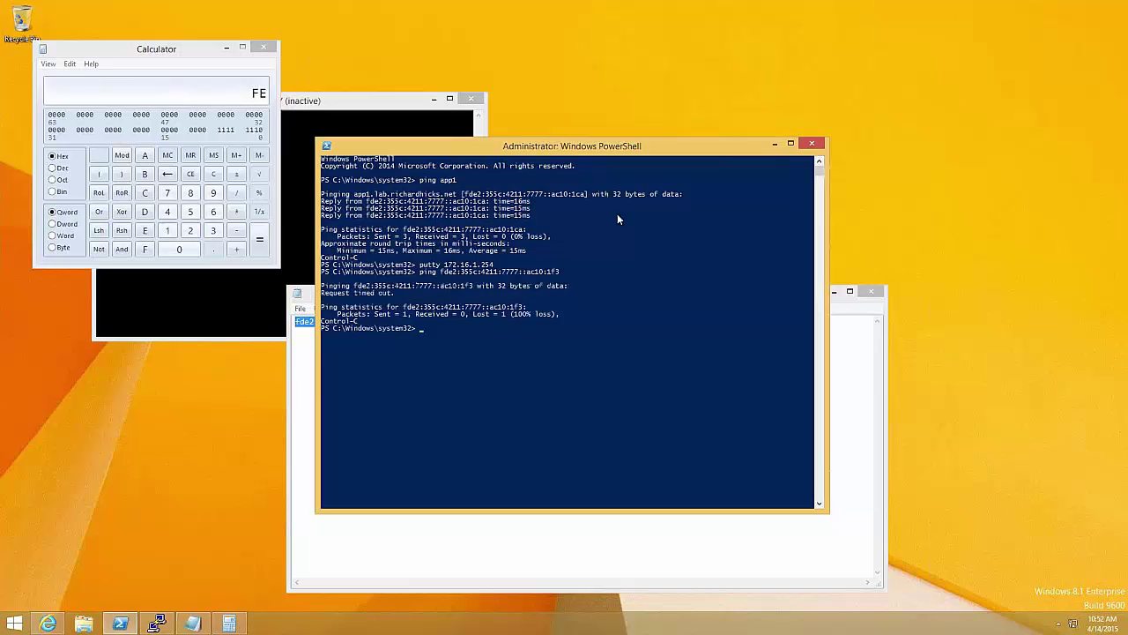
text(cls)
key(Return)
text(ping)
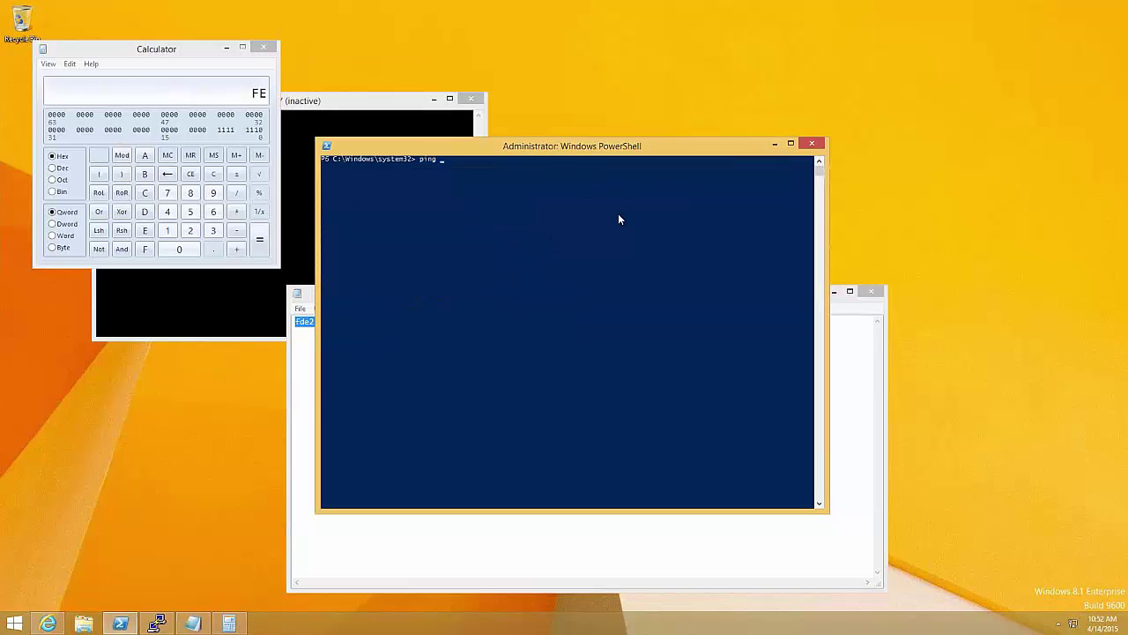
right_click(619, 216)
key(Return)
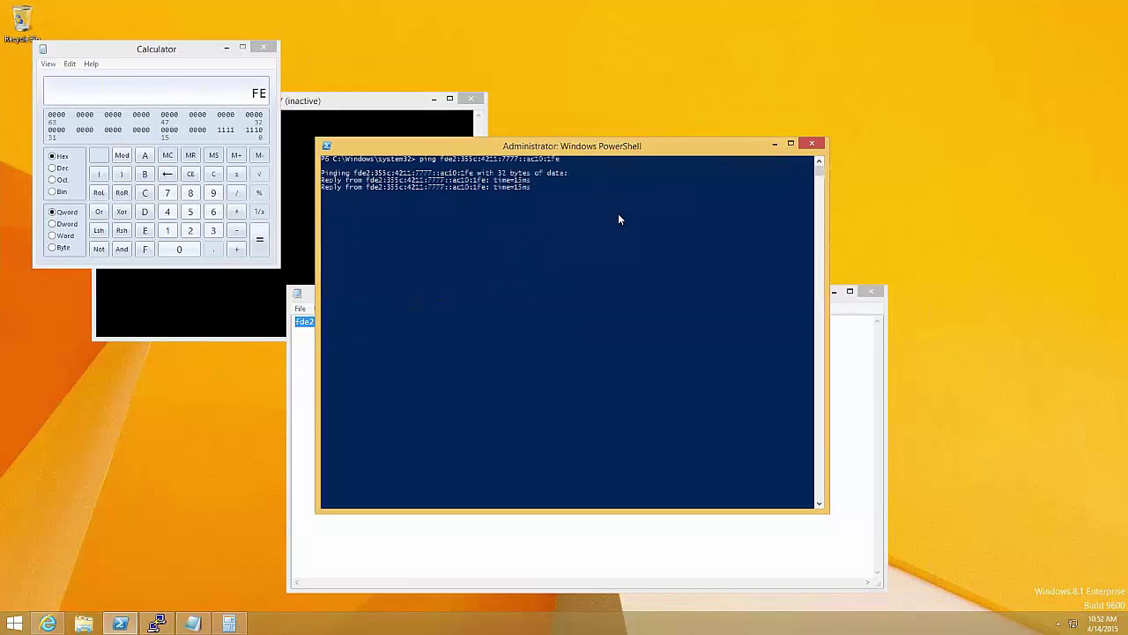
key(ctrl+c)
text(putty)
right_click(602, 334)
Open the SSH session to the address and enter the login name
key(Return)
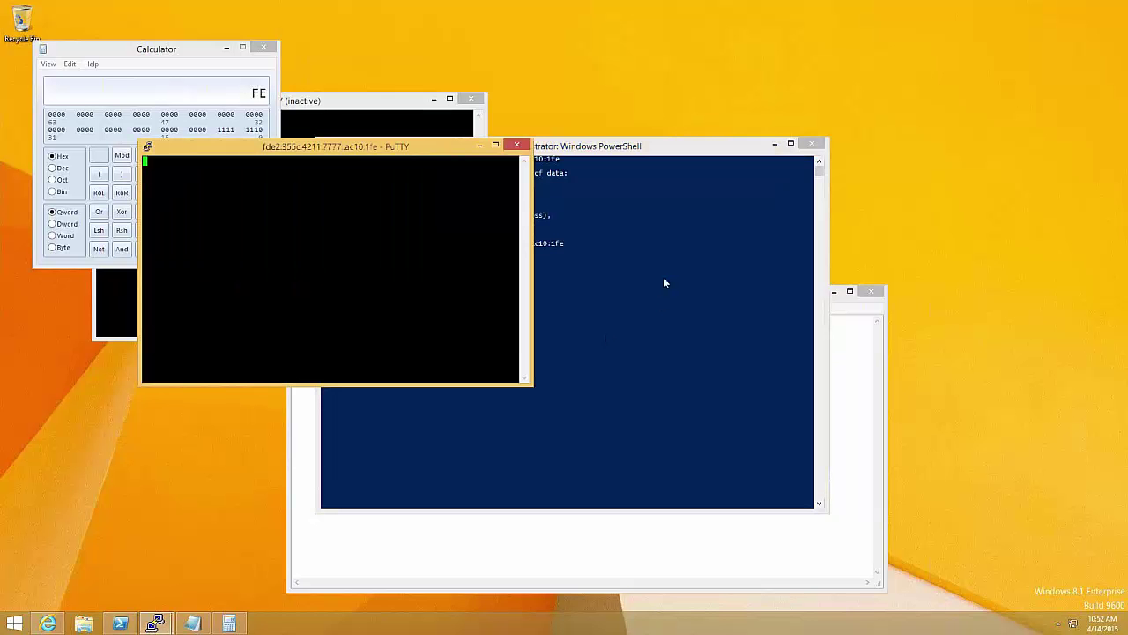
drag(435, 151, 438, 164)
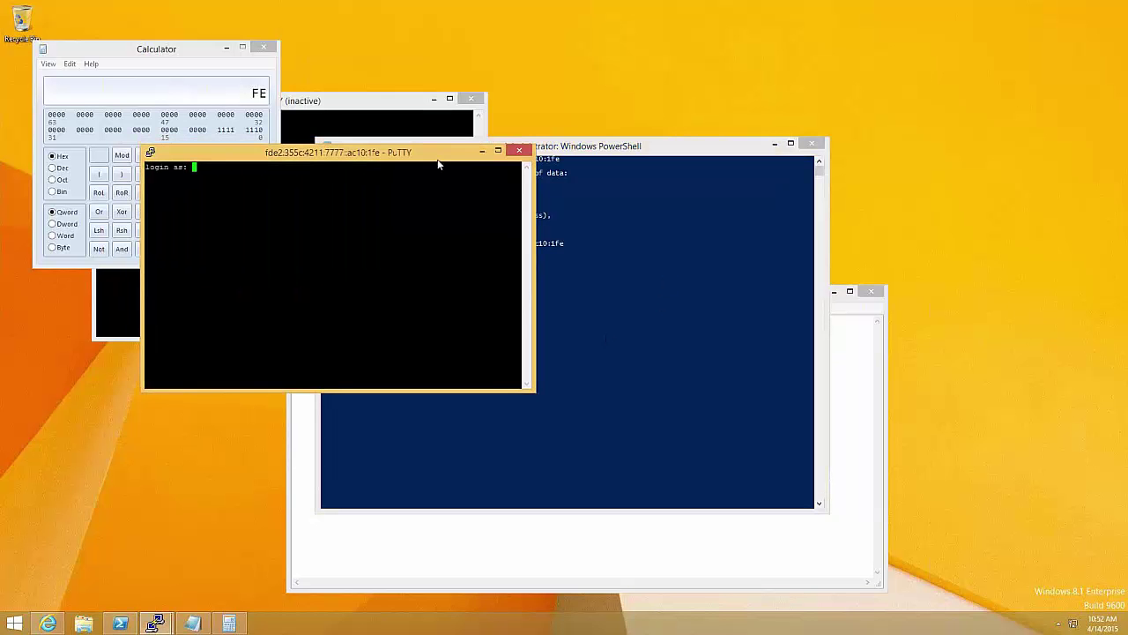
key(Return)
Enter the passwords, switch to privileged mode with en and configuration mode with conf t, then close Calculator
key(Return)
text(en)
key(Return)
text(***********)
key(Return)
text(conf t)
key(Return)
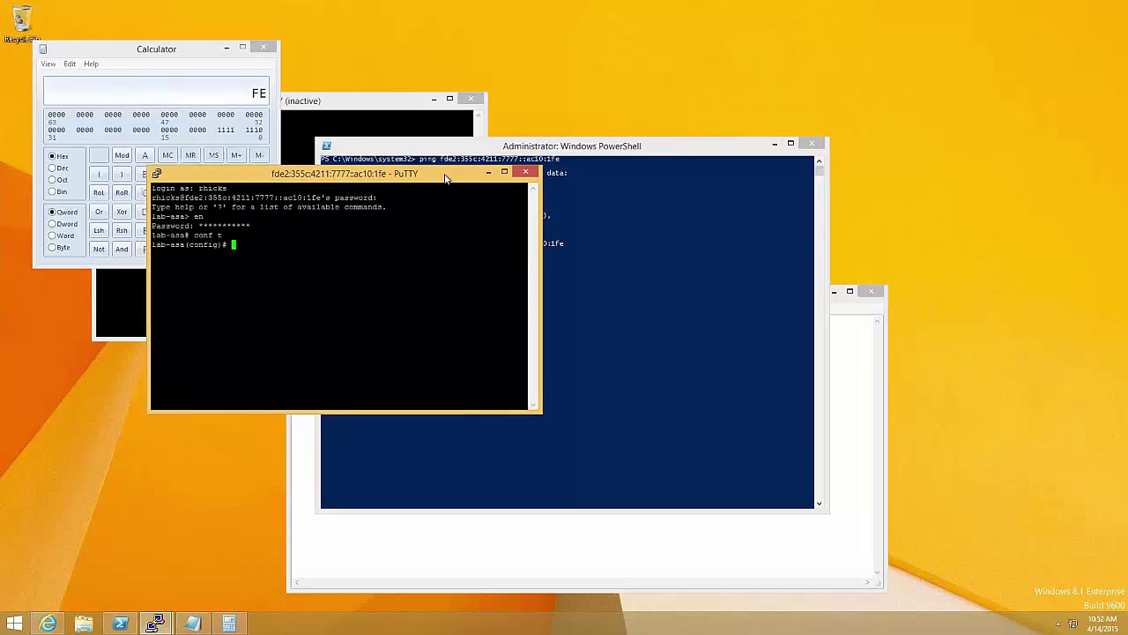
drag(443, 172, 425, 249)
click(269, 52)
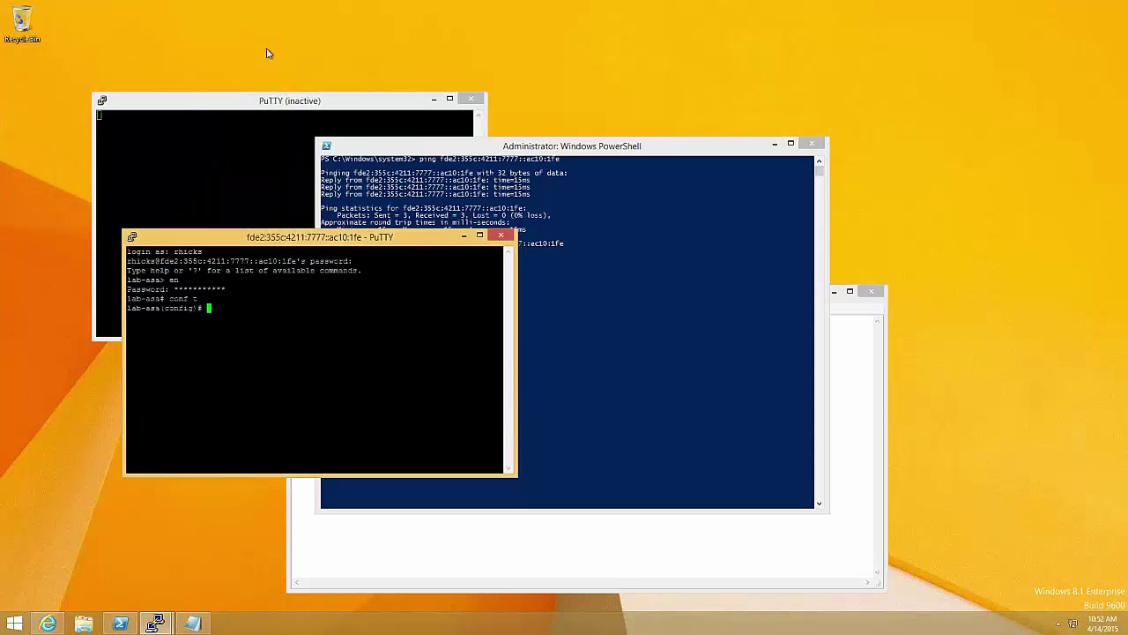
End the PuTTY session with confirmation, then close PowerShell, the inactive PuTTY window and Notepad
drag(414, 241, 401, 255)
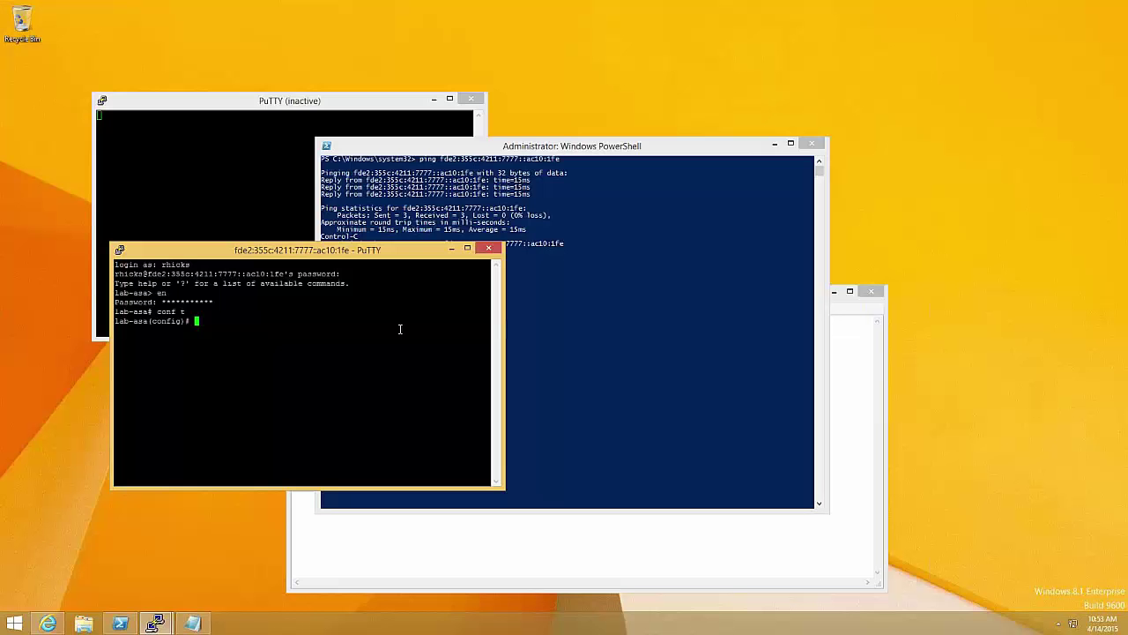
click(488, 248)
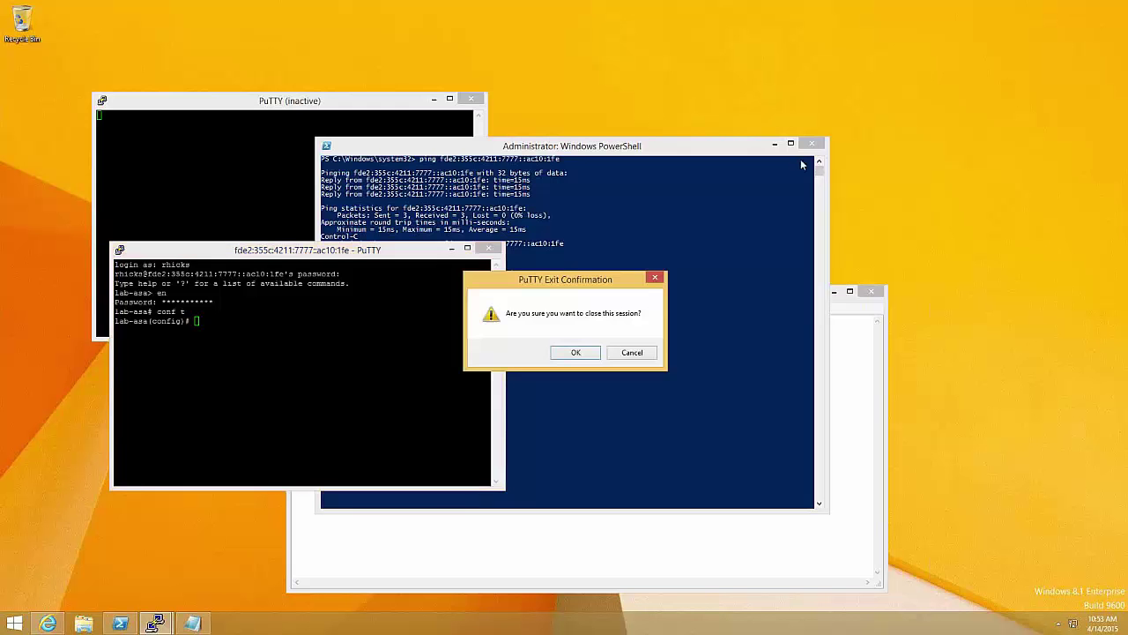
click(573, 353)
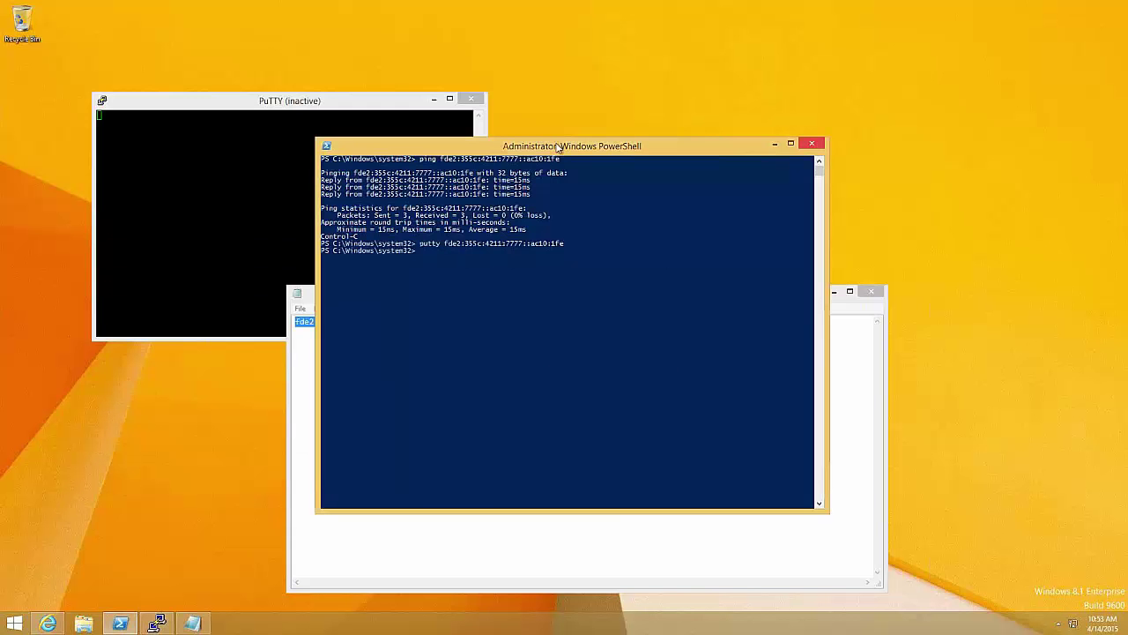
key(alt+F4)
click(473, 99)
key(alt+F4)
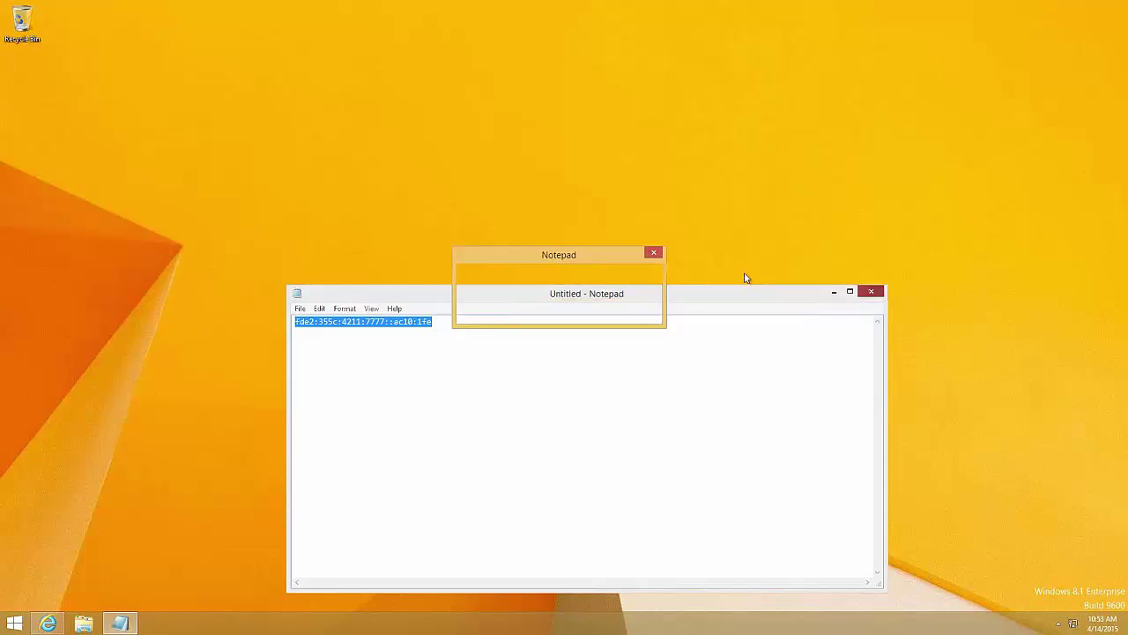
Discard the Notepad document, then open the appliance web console's Remote Access Dashboard
key(n)
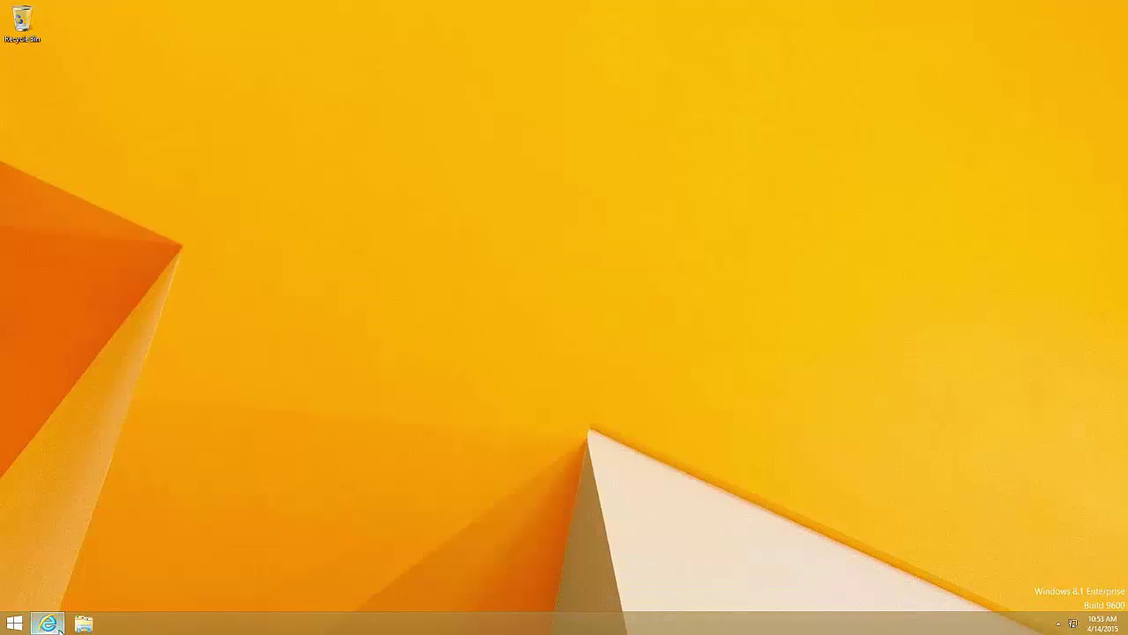
click(53, 624)
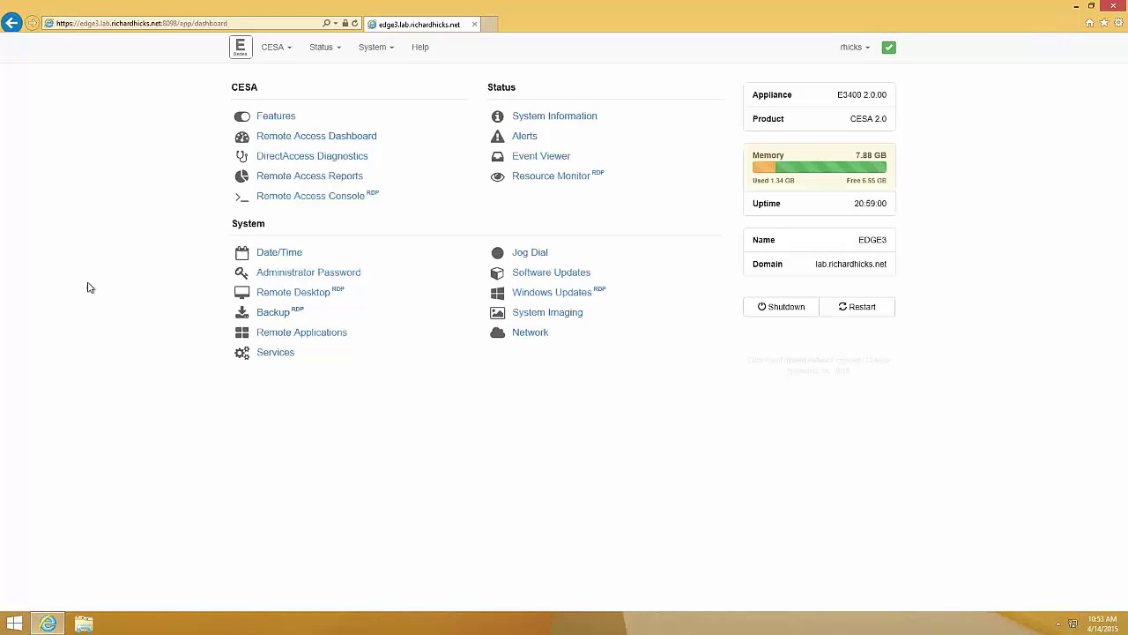
click(298, 141)
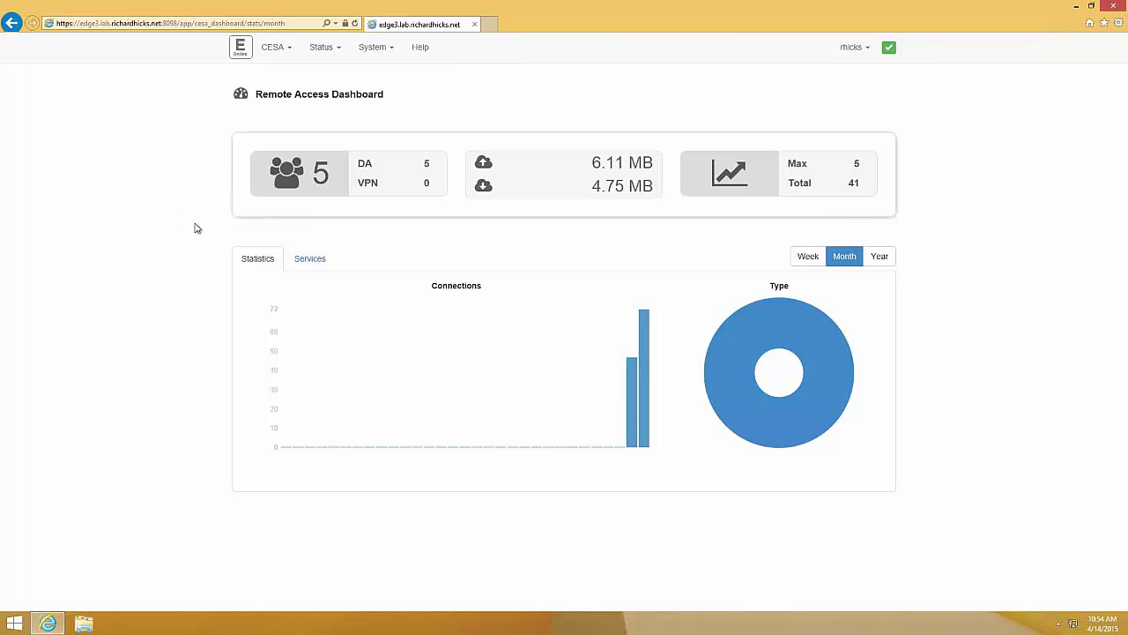
Scroll to Active Connections and expand client3's details, showing authentication methods and 11553 duration
scroll(185, 352, down, 1)
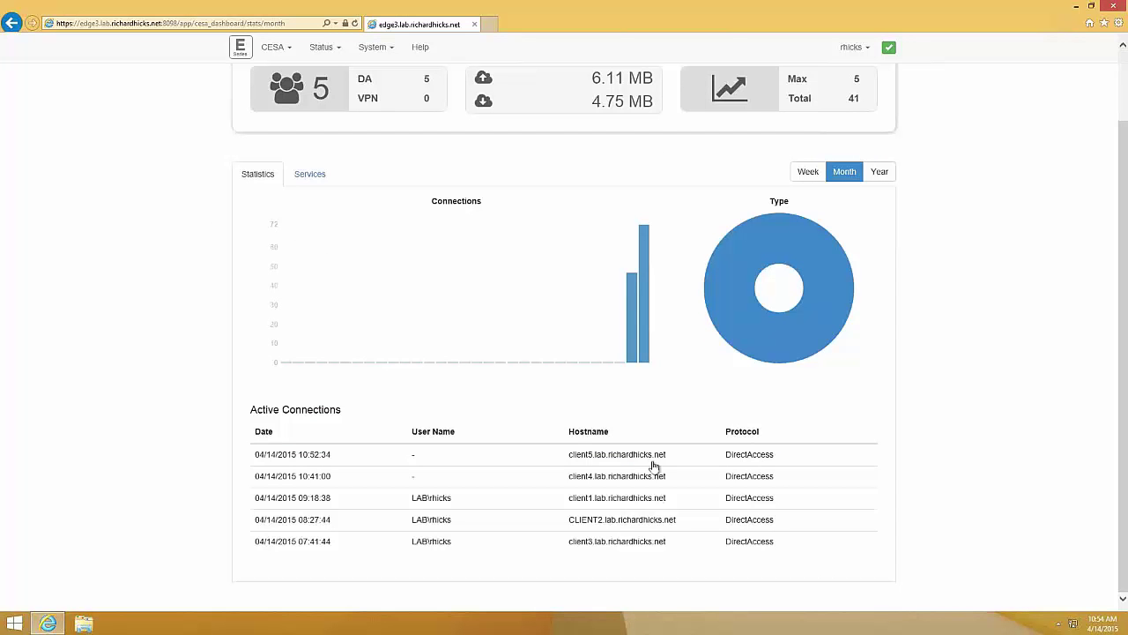
click(643, 548)
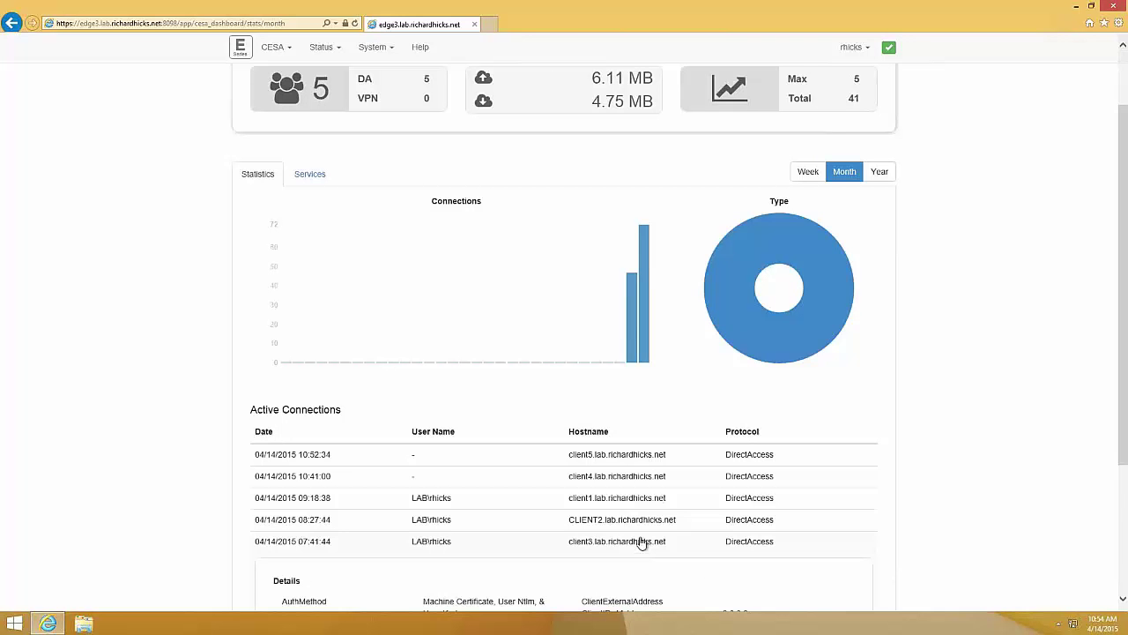
scroll(162, 501, down, 1)
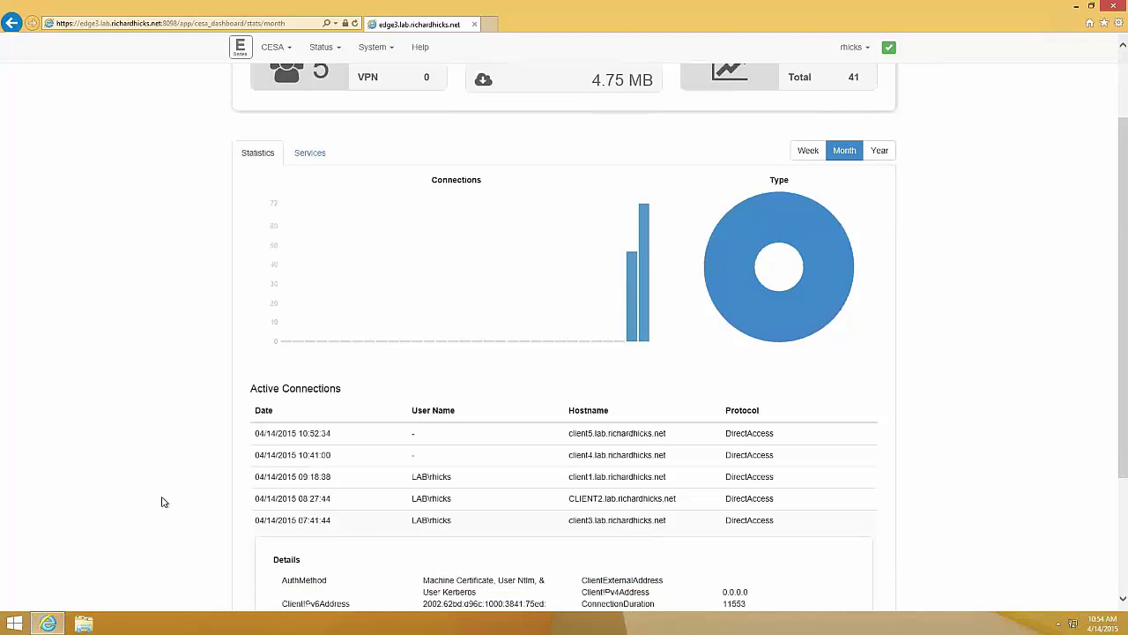
scroll(162, 502, down, 3)
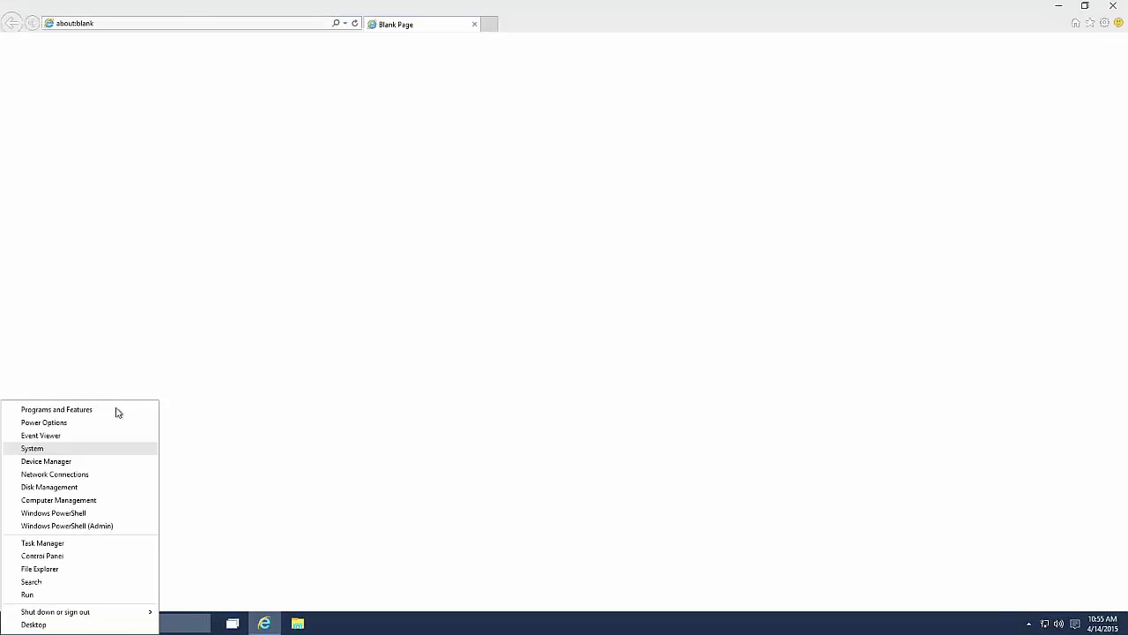
Open an elevated PowerShell on the client and run hostname and ipconfig
click(373, 412)
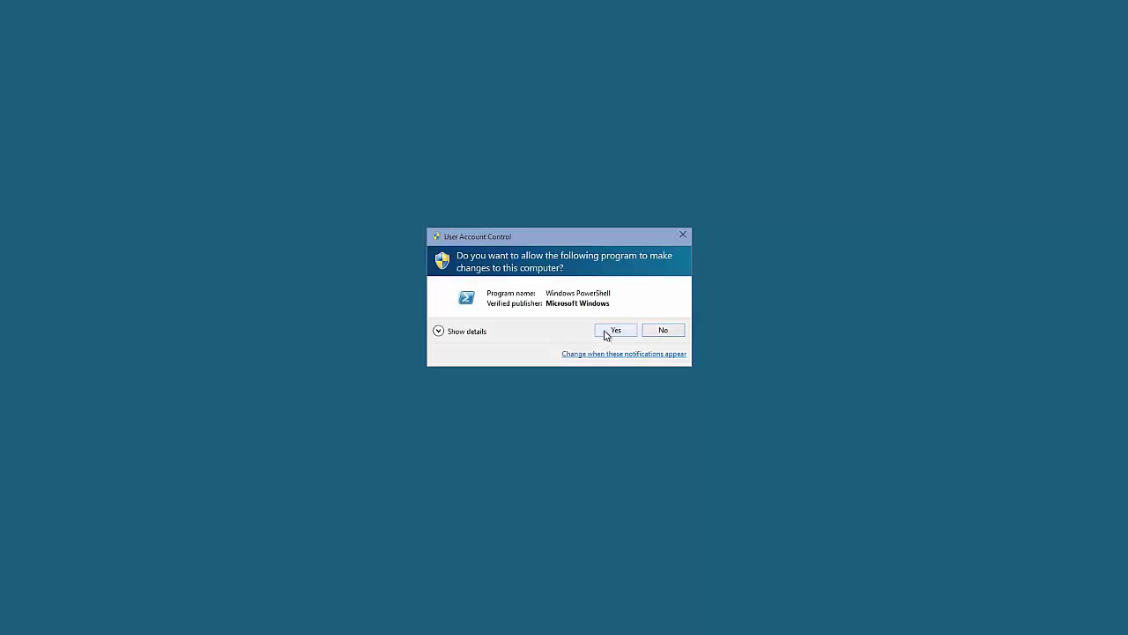
click(606, 332)
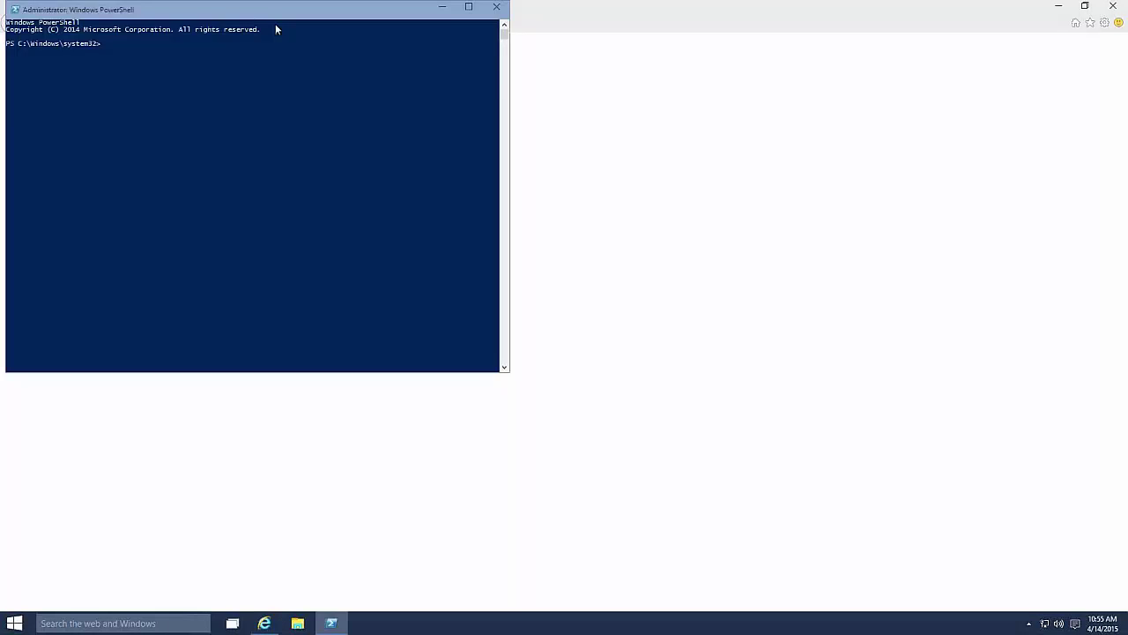
text(hostname)
key(Return)
text(ipconfi)
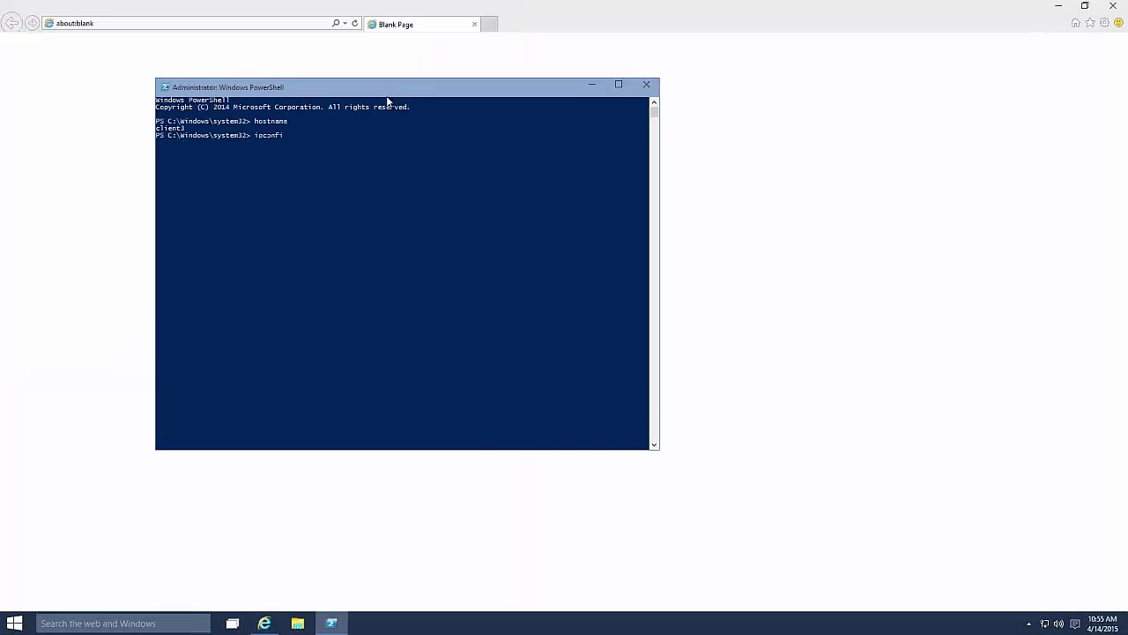
text(g)
key(Return)
text(ping app1)
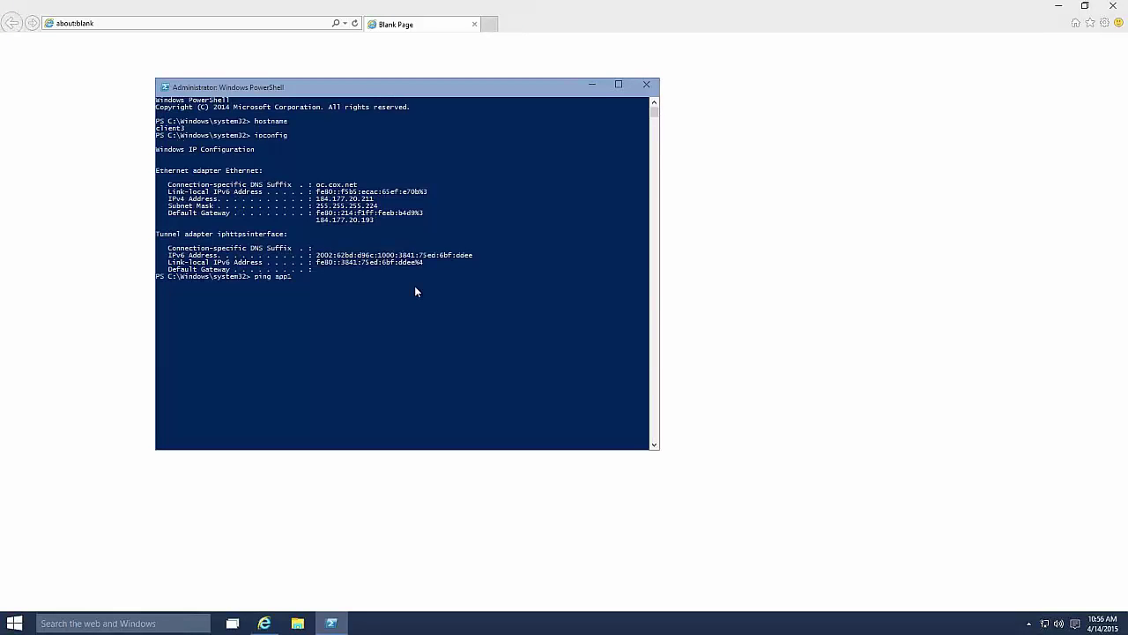
key(Return)
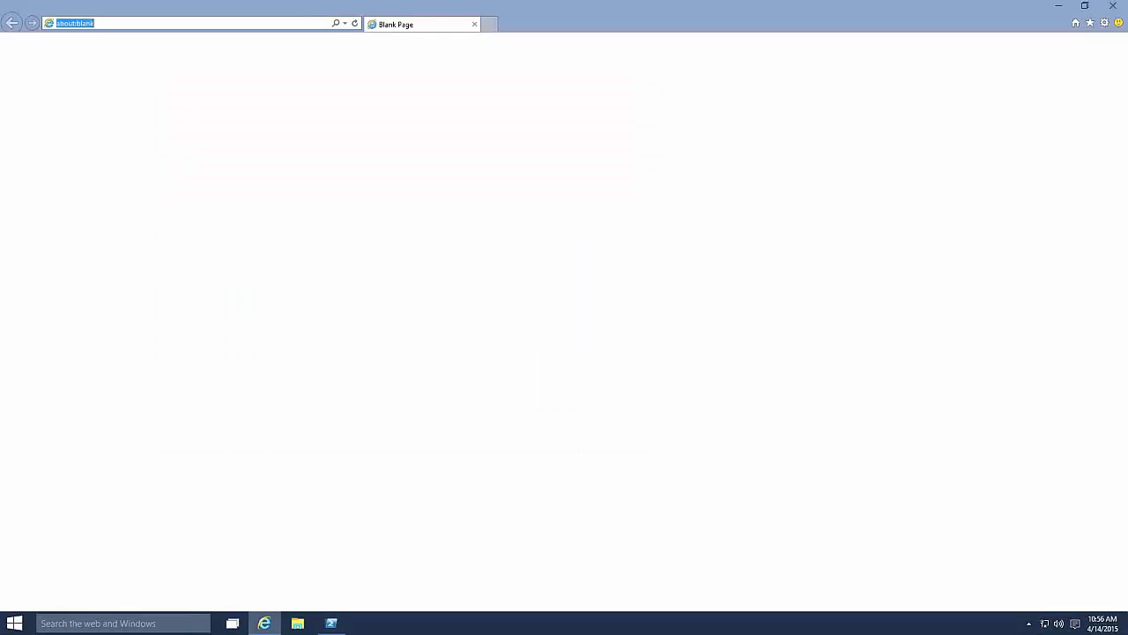
text(http://app1)
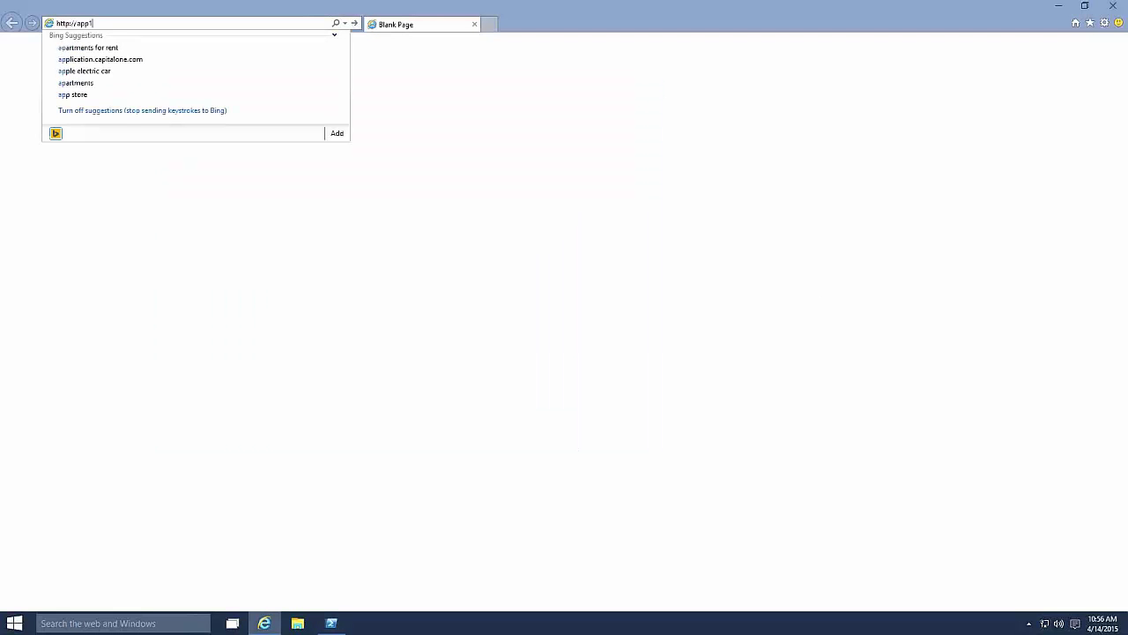
key(Return)
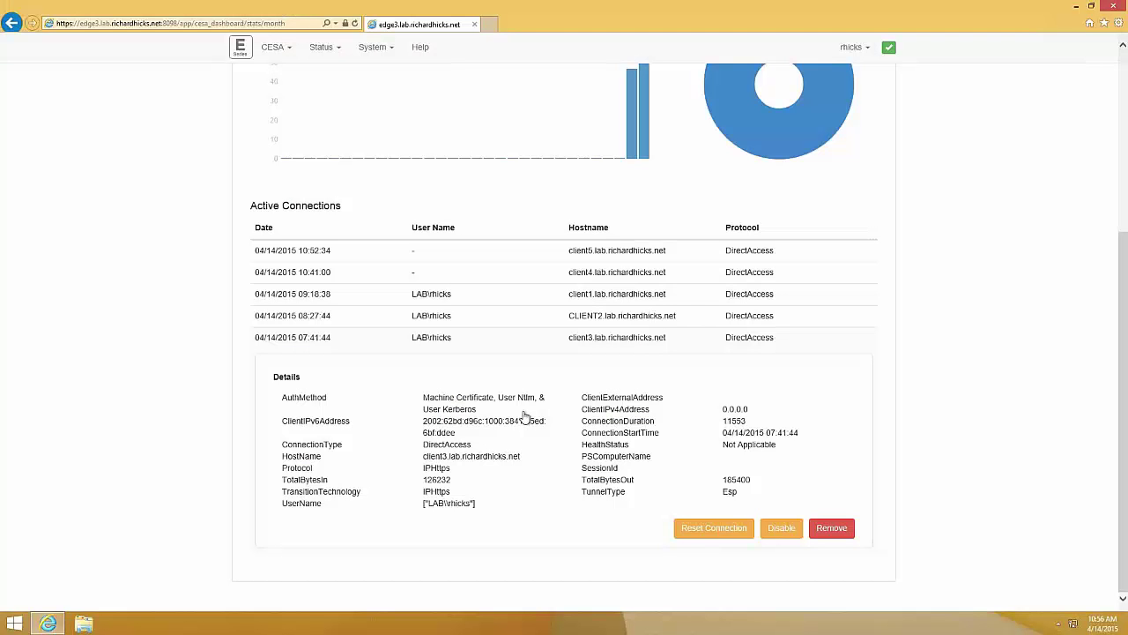
Disable client3's DirectAccess connection and apply it, then begin typing 'ping ap'
click(783, 529)
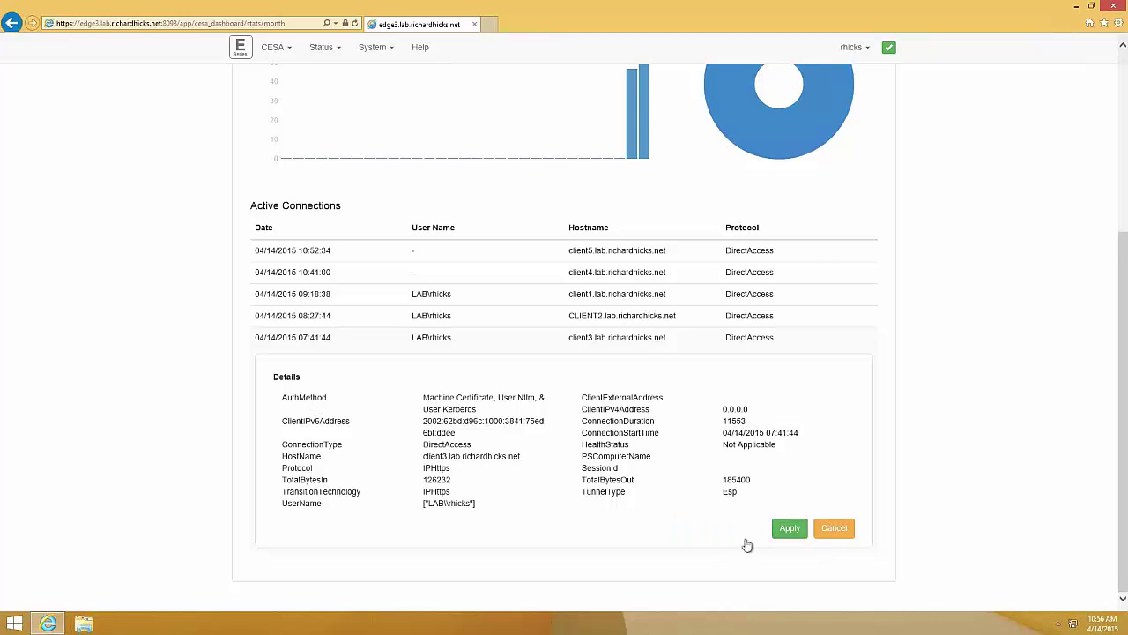
click(790, 529)
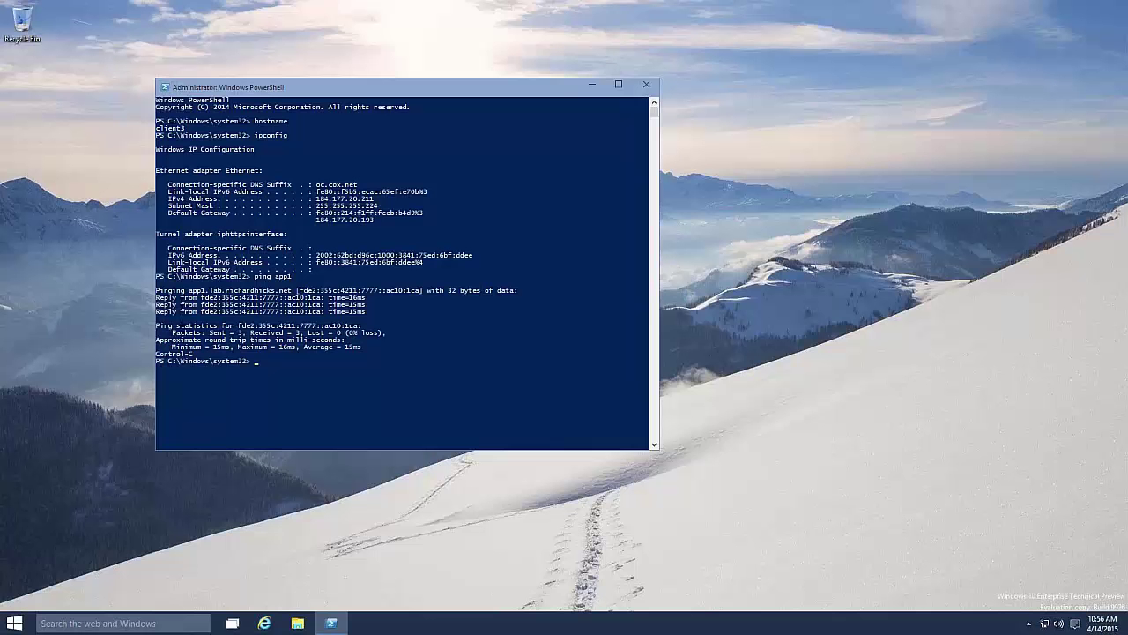
text(ping ap)
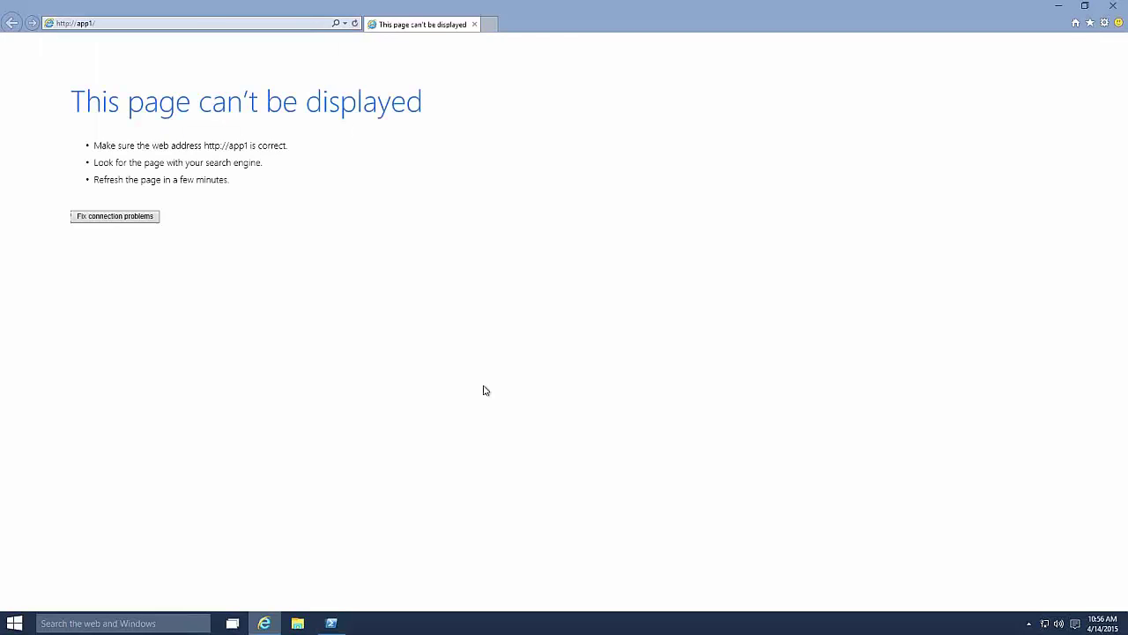
click(1091, 7)
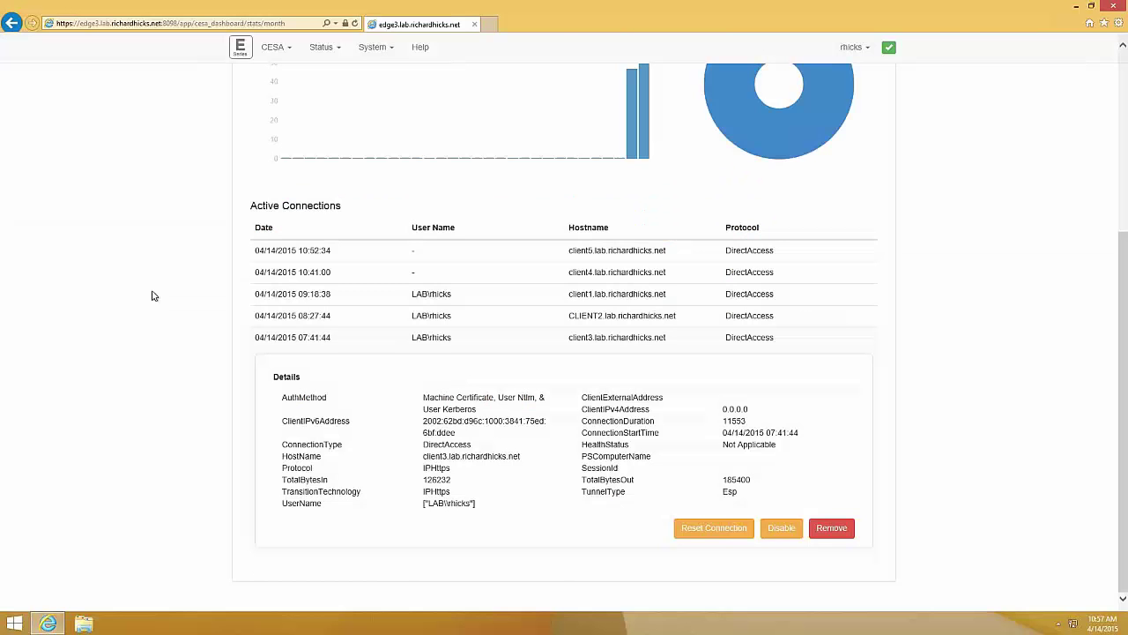
Return to the dashboard, run ipconfig in an administrator PowerShell, then close it
click(241, 51)
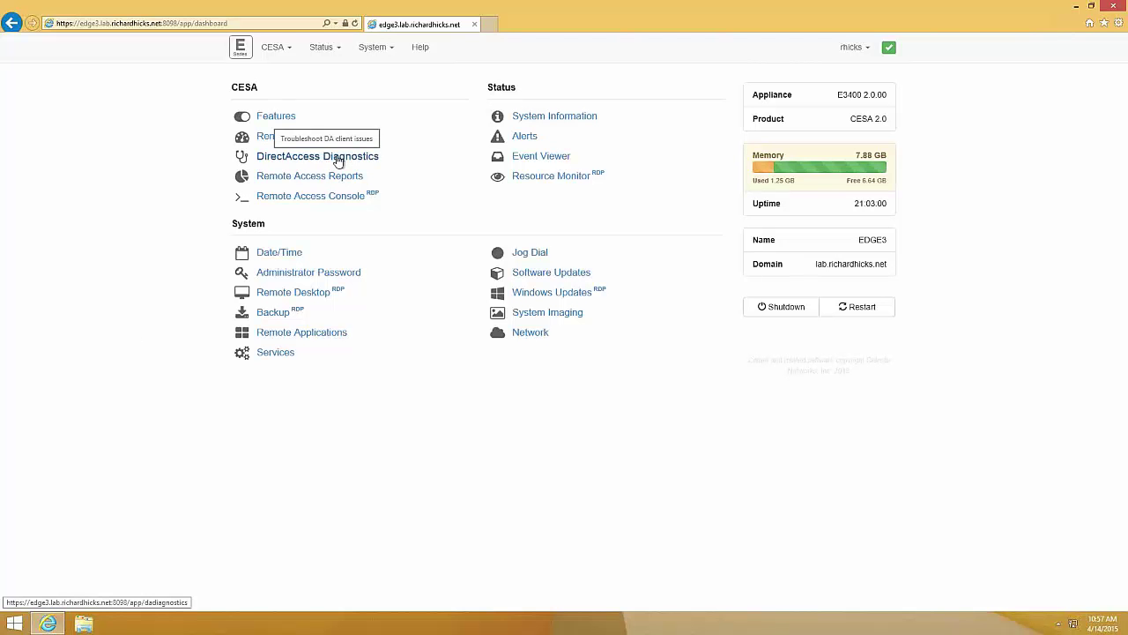
key(super+x)
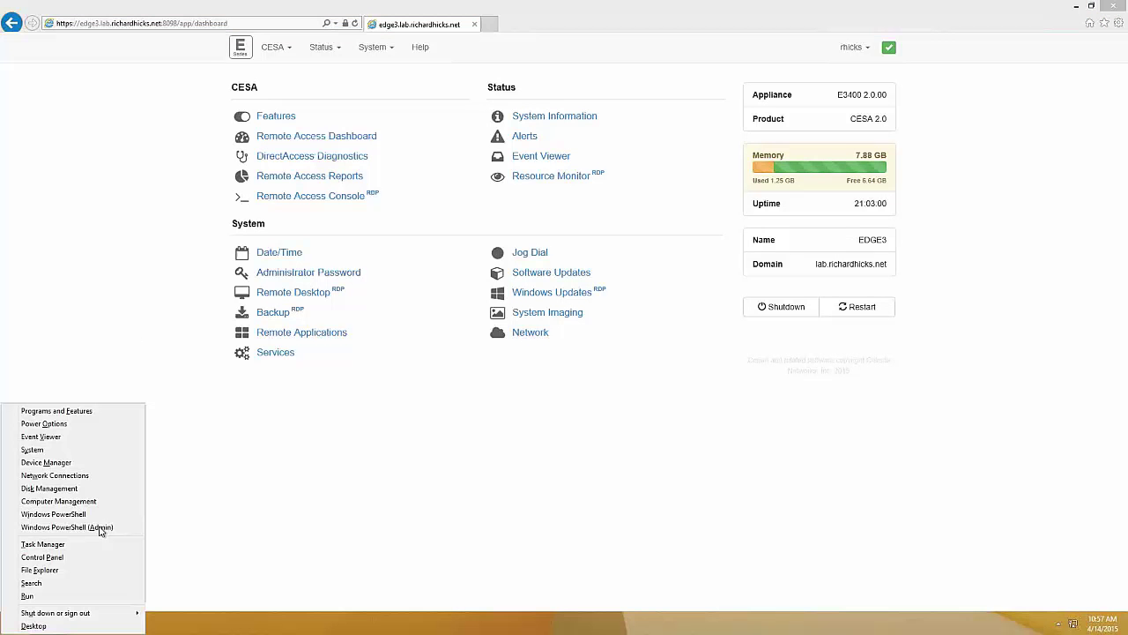
click(97, 526)
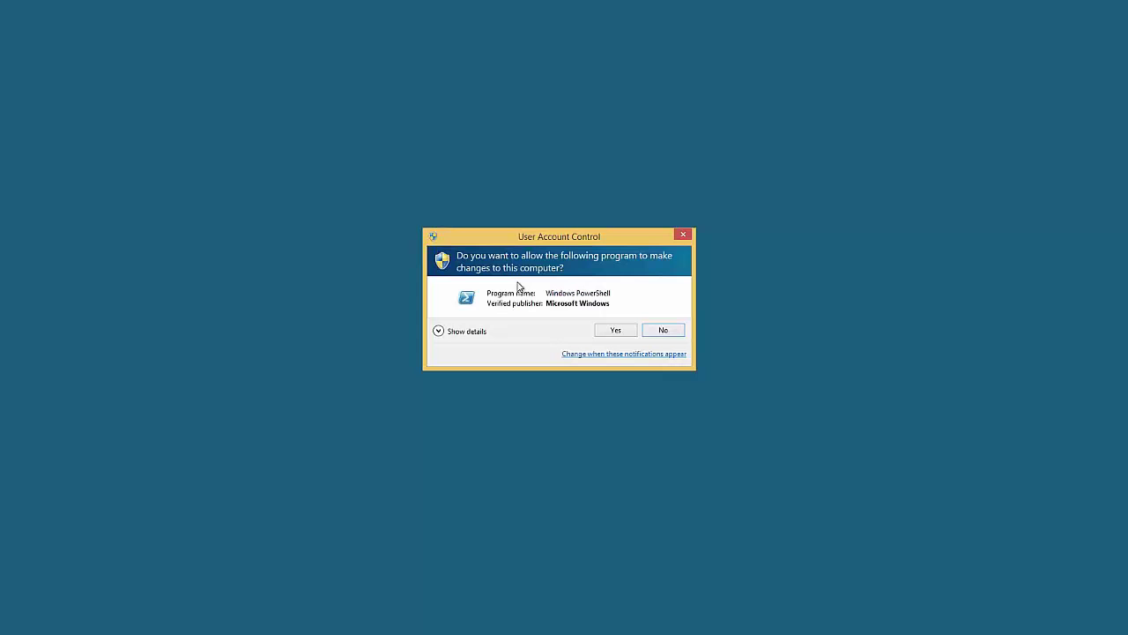
key(alt+y)
text(ipconfig)
key(Return)
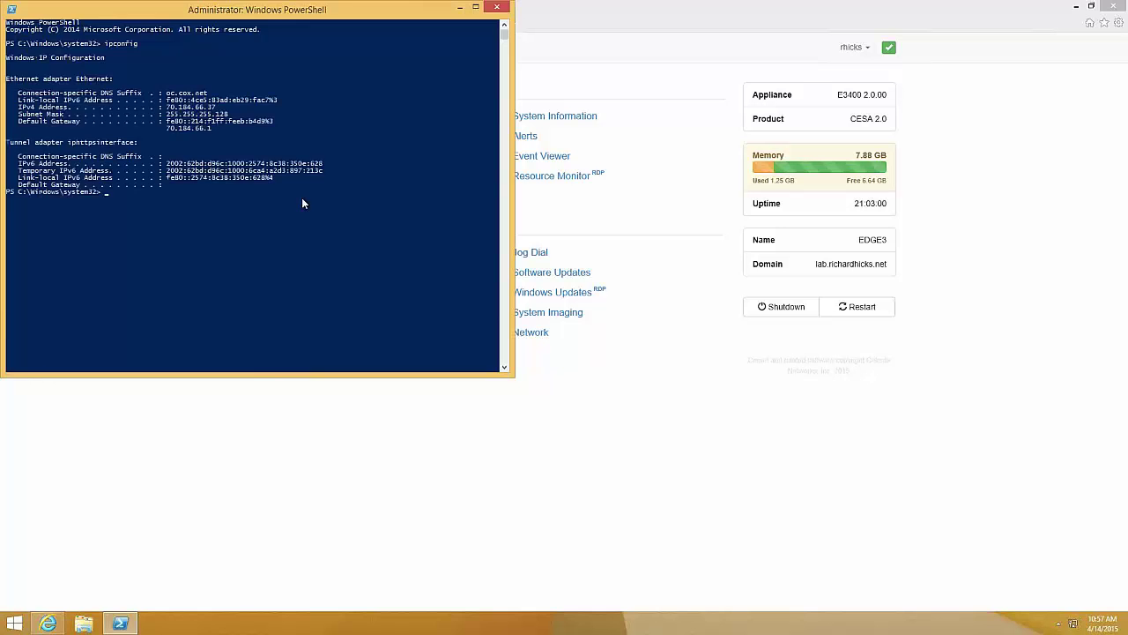
key(alt+F4)
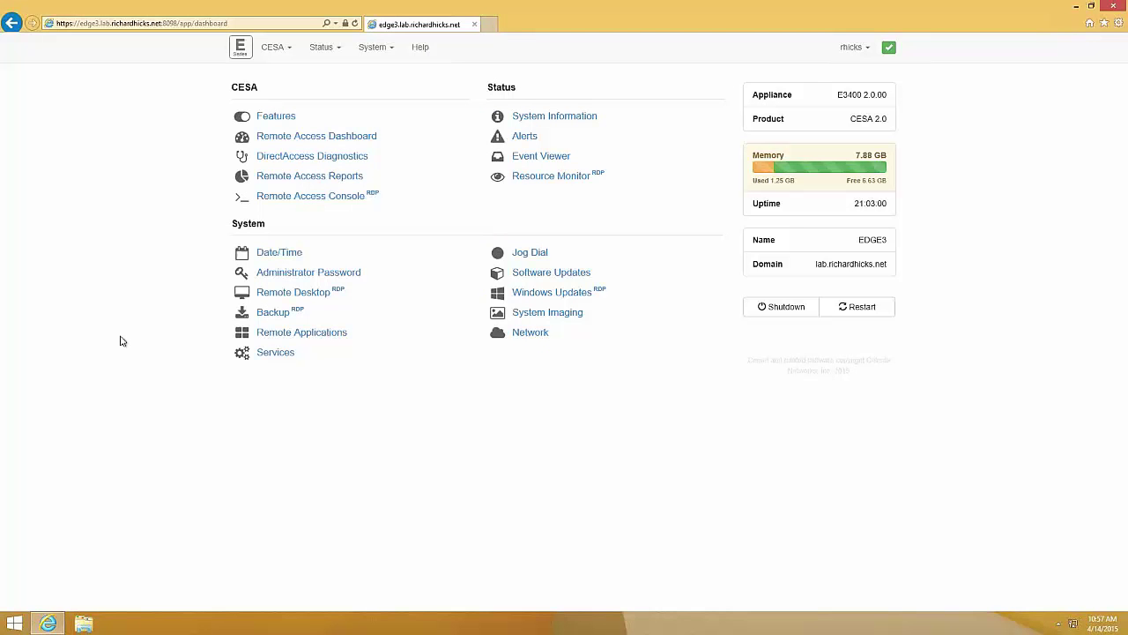
Go to DirectAccess Diagnostics and follow the DirectAccess Client Diagnostic Tool link
click(313, 162)
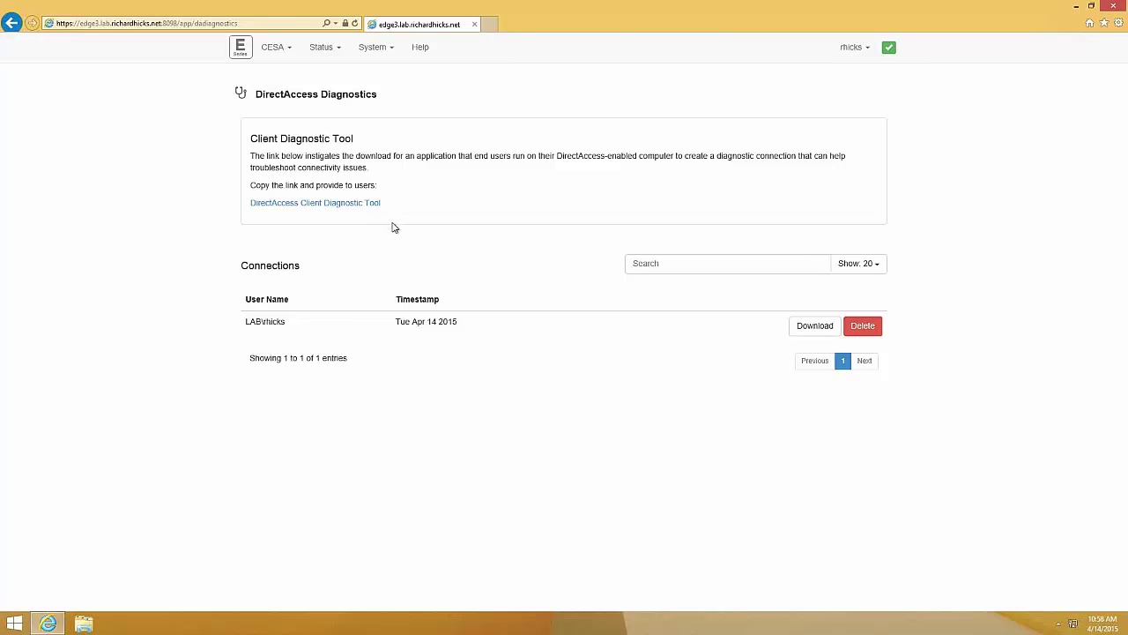
click(366, 204)
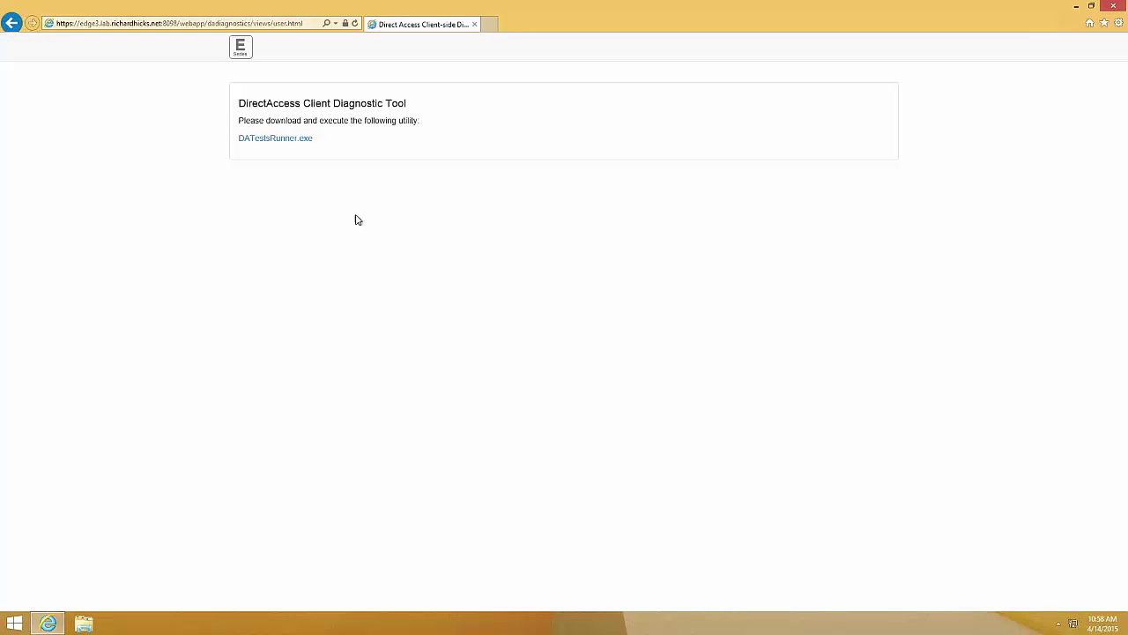
Download DATestsRunner.exe and run it with administrator approval
click(300, 139)
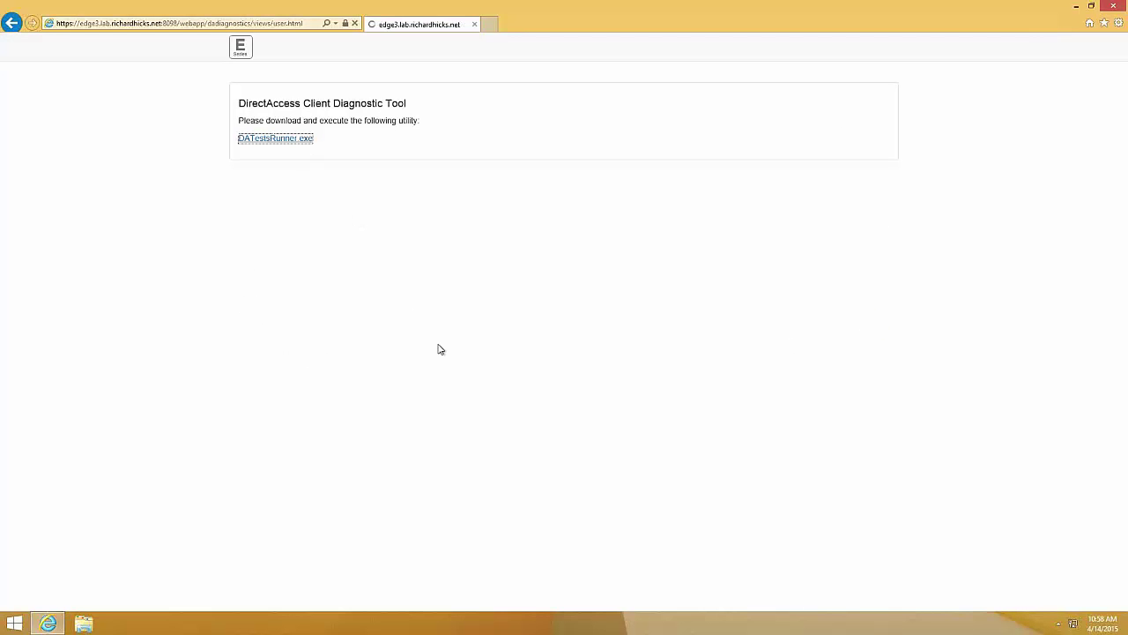
click(722, 599)
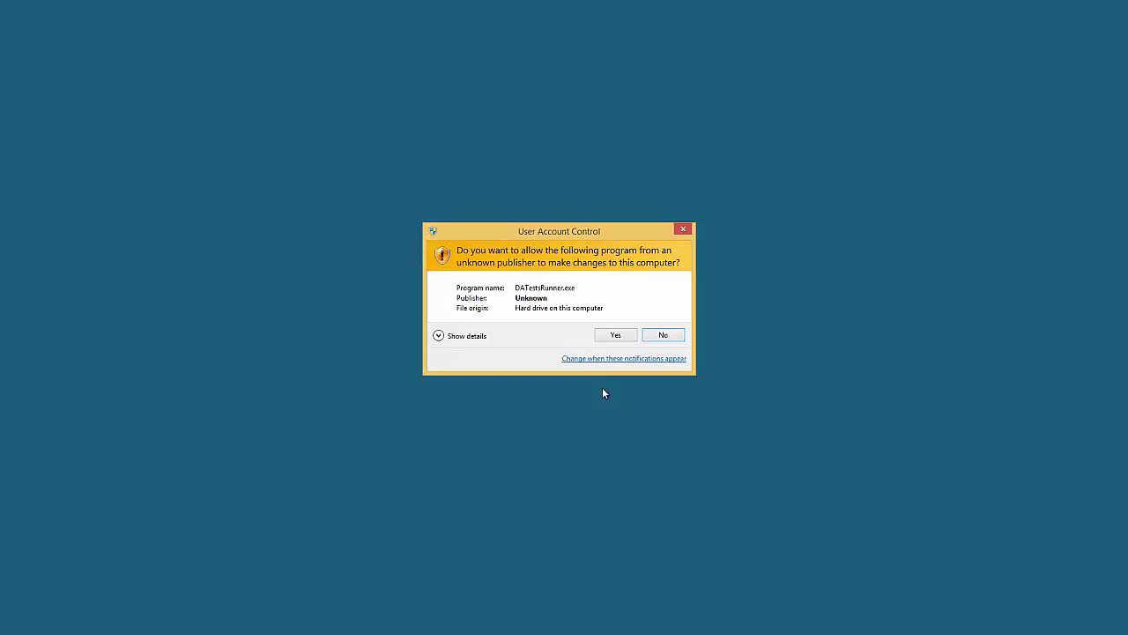
click(610, 335)
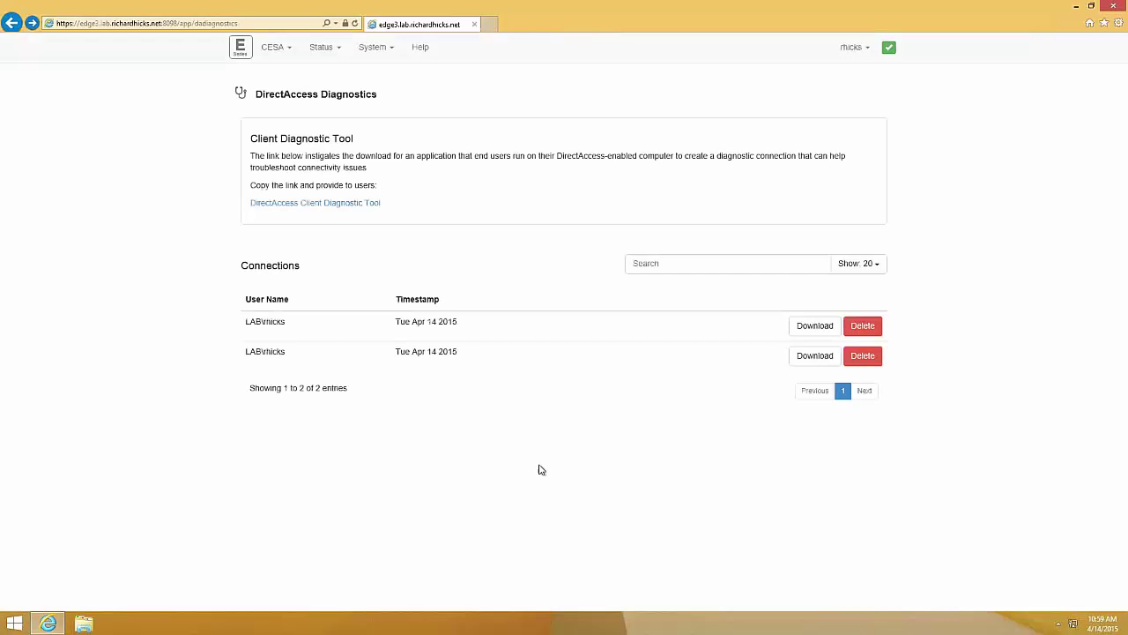
Open the first connection's log and scroll through its DAClientTroubleshooter debug trace
click(503, 333)
scroll(171, 382, down, 1)
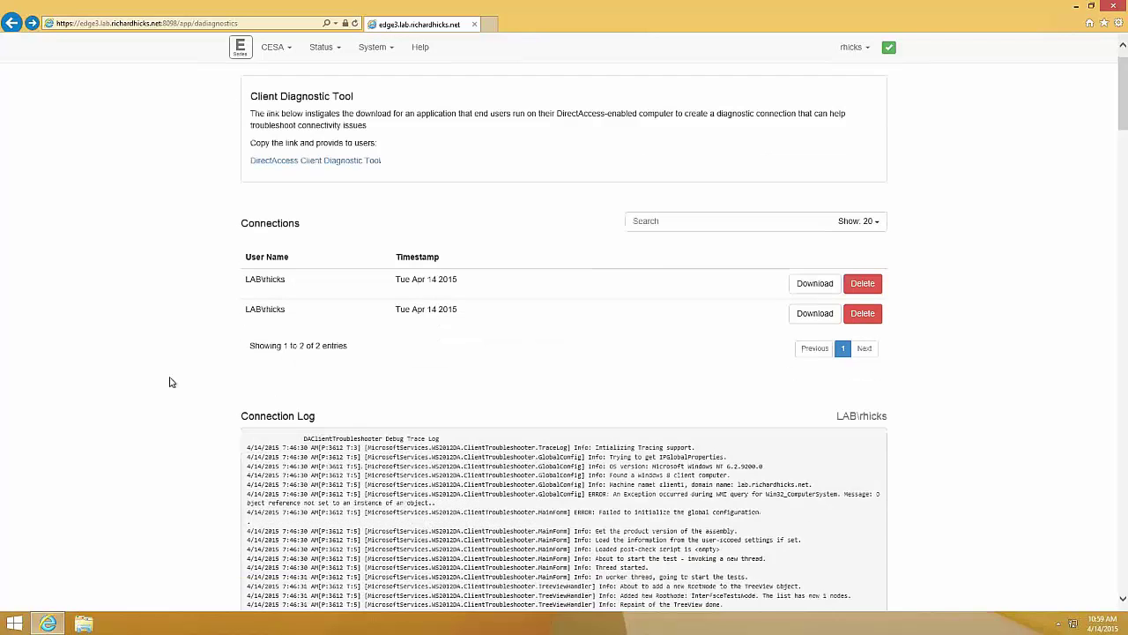
scroll(172, 381, down, 3)
scroll(171, 383, down, 3)
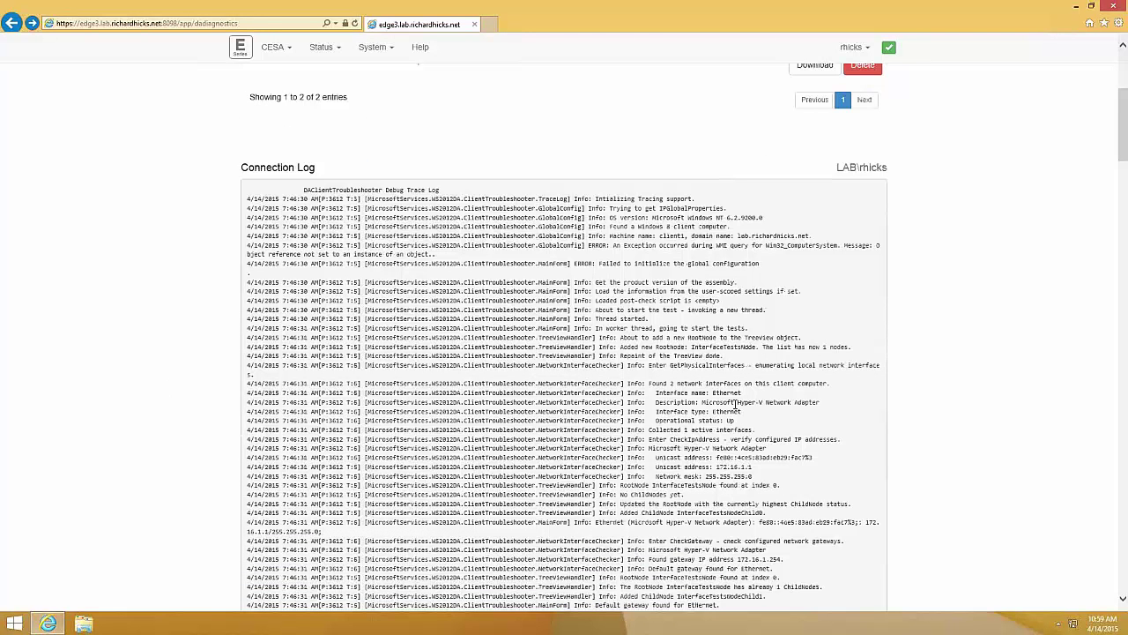
scroll(736, 403, down, 2)
scroll(737, 432, down, 5)
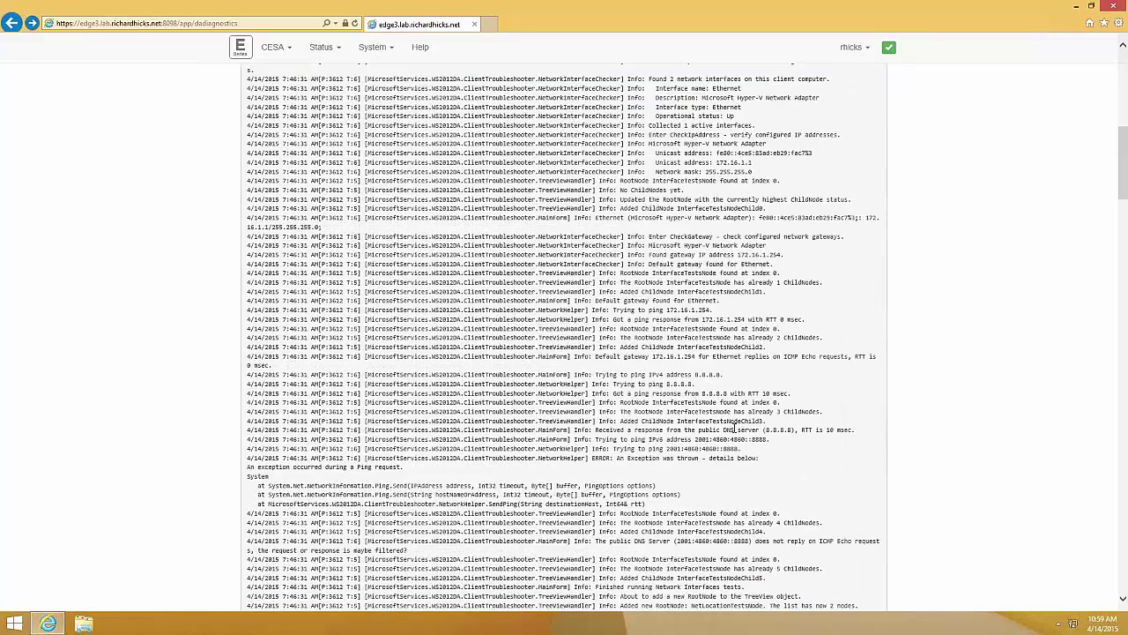
scroll(736, 429, down, 2)
scroll(723, 433, up, 1)
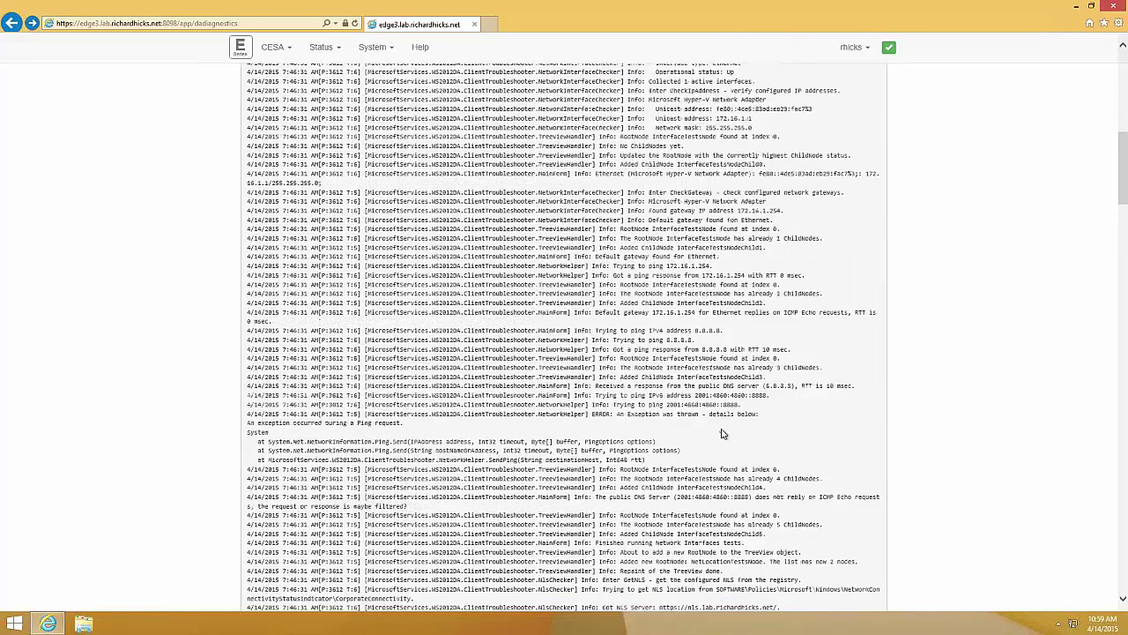
scroll(722, 433, up, 15)
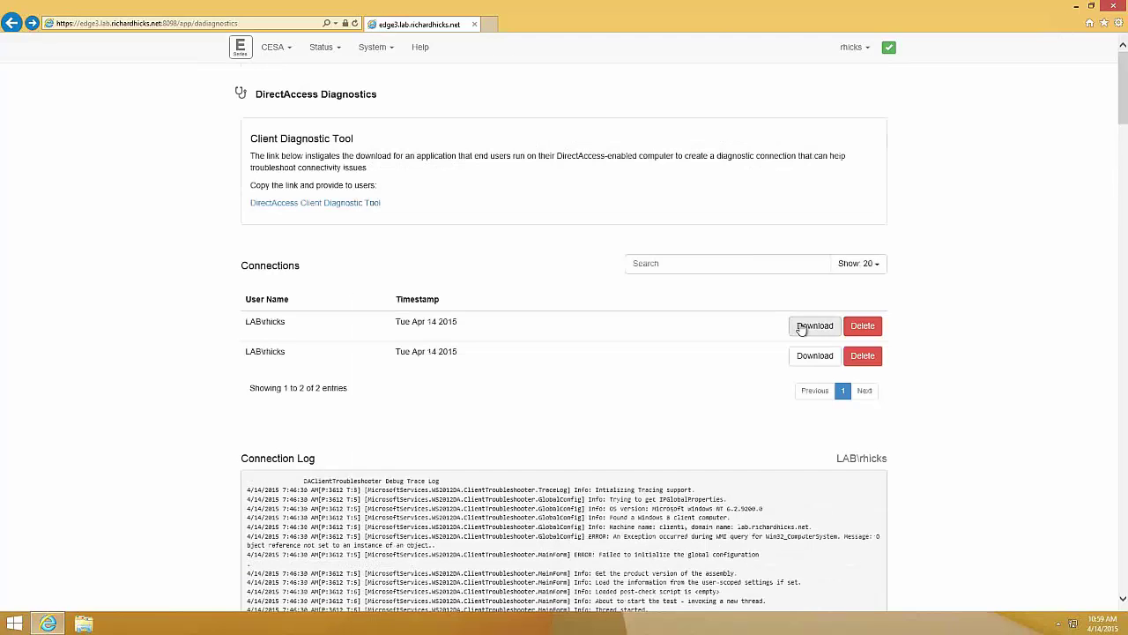